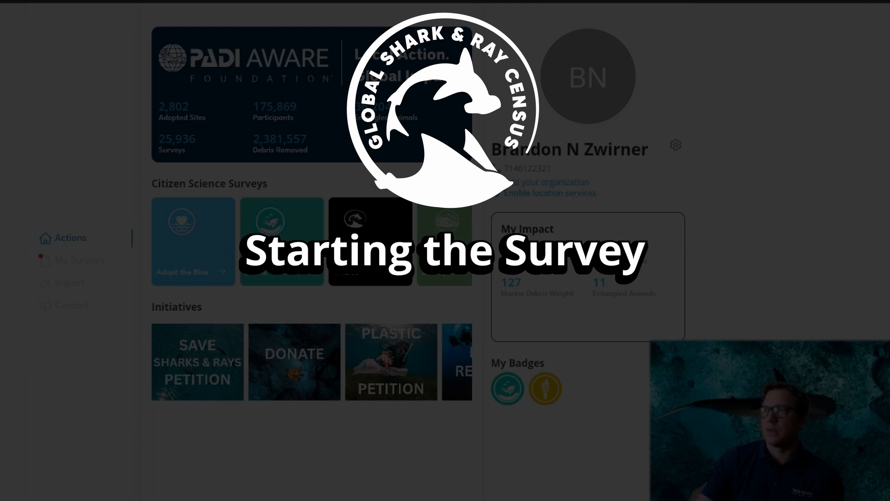
Start a Shark & Ray Census survey without copying location data from a previous survey, and accept the survey terms.
click(361, 252)
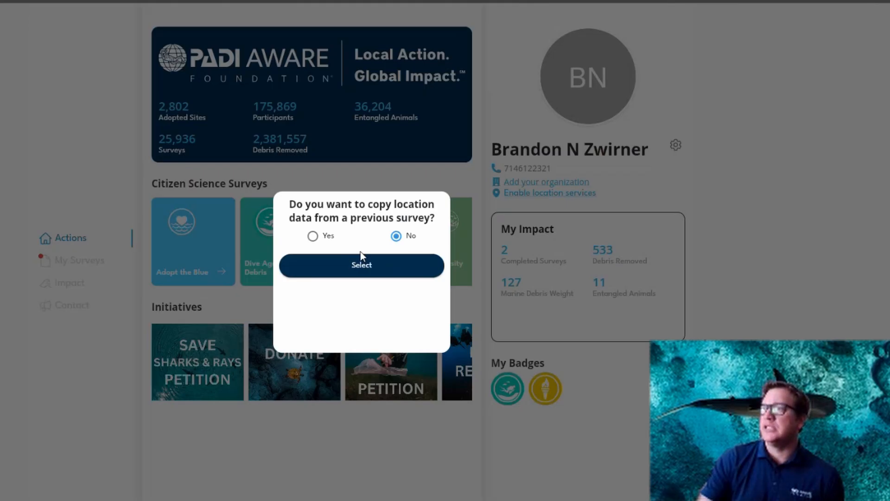
click(314, 238)
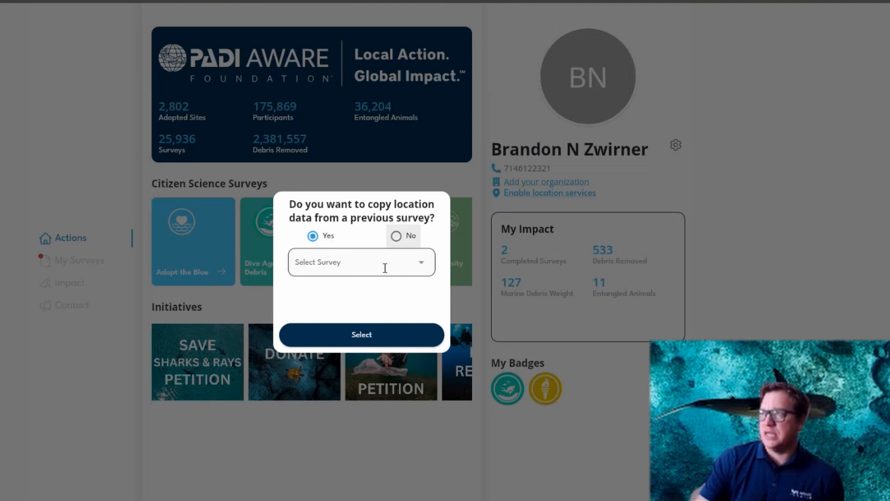
click(397, 236)
click(347, 271)
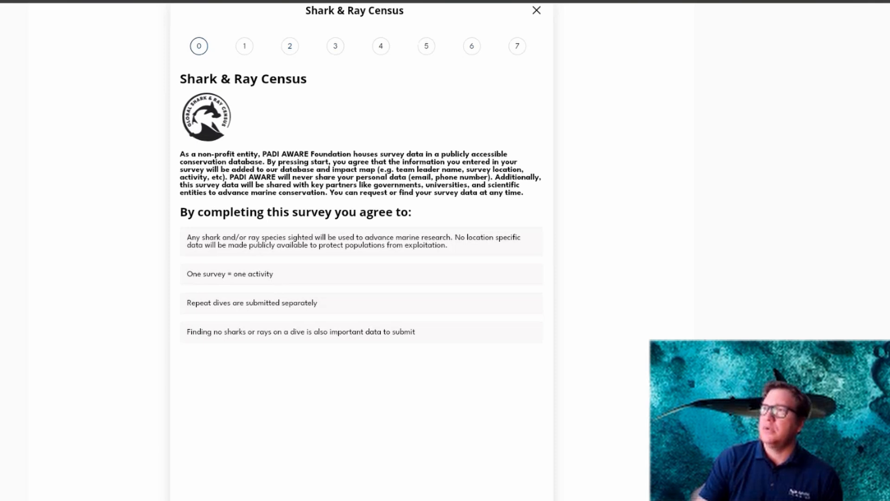
click(362, 499)
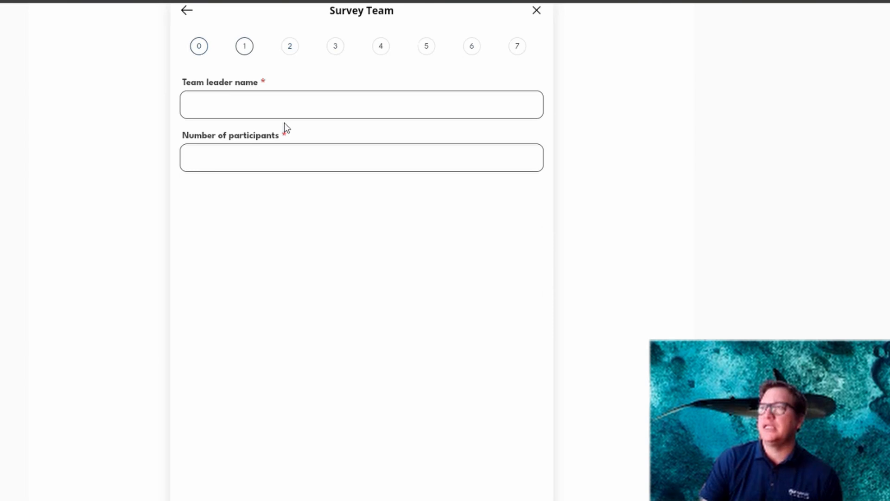
Enter the team leader's name and set the number of participants to 1.
click(250, 112)
text(Bra)
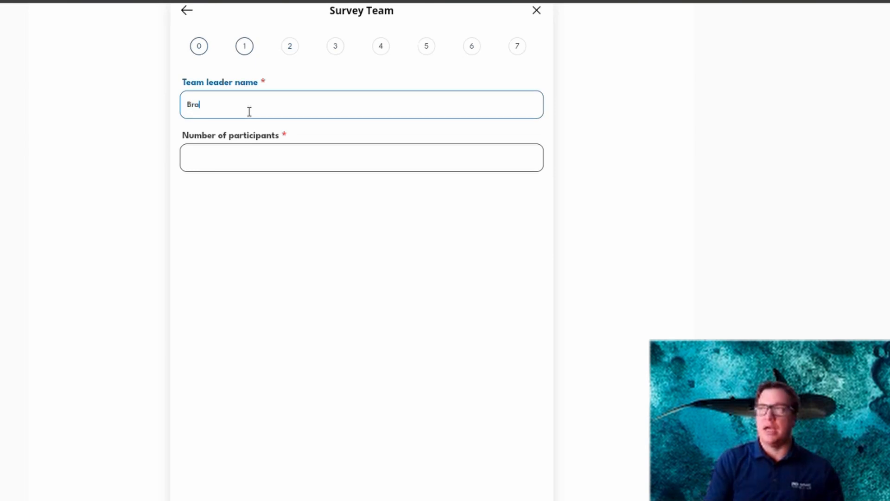
text(ndon)
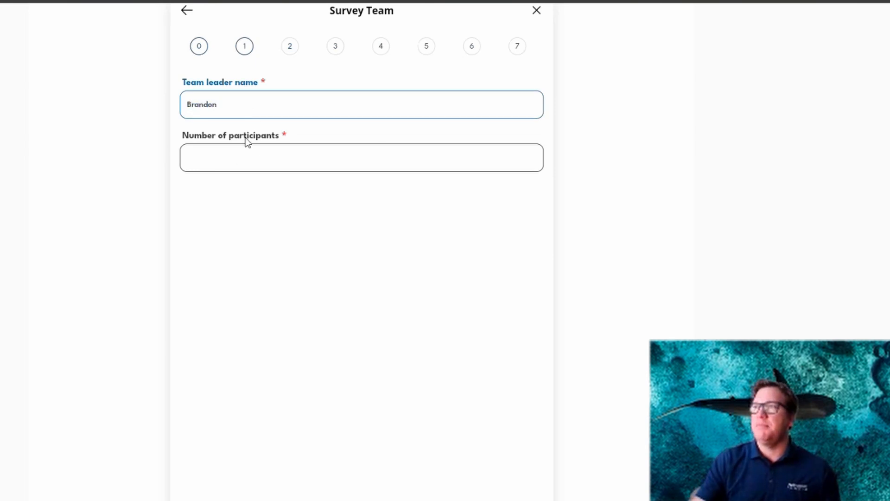
click(239, 158)
text(1)
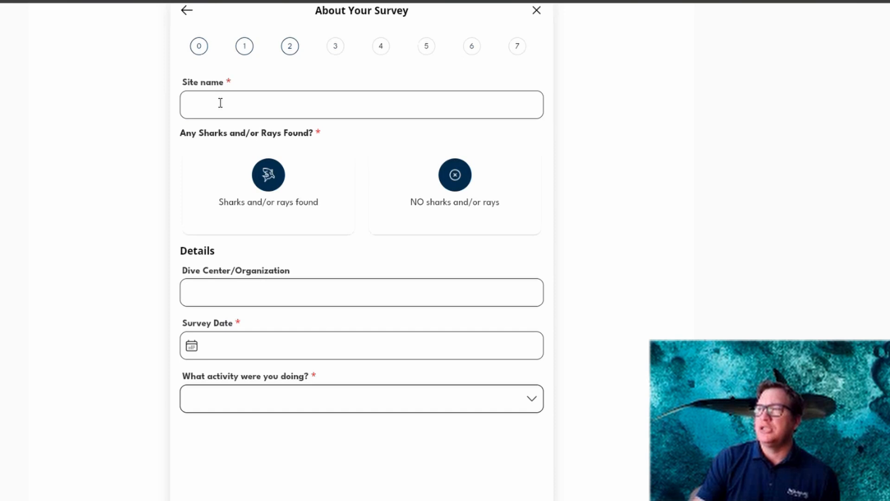
Name the site "Dive Site 1" and report that sharks and/or rays were found.
click(220, 103)
text(D)
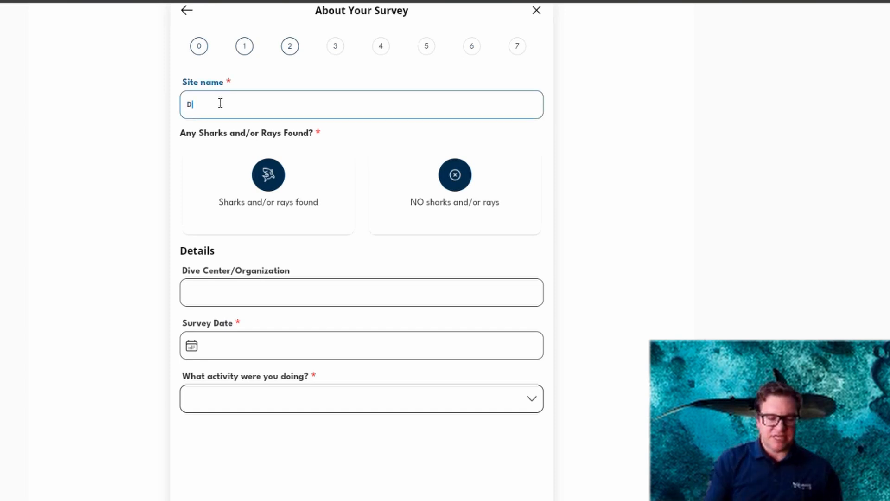
text(ive Site 1)
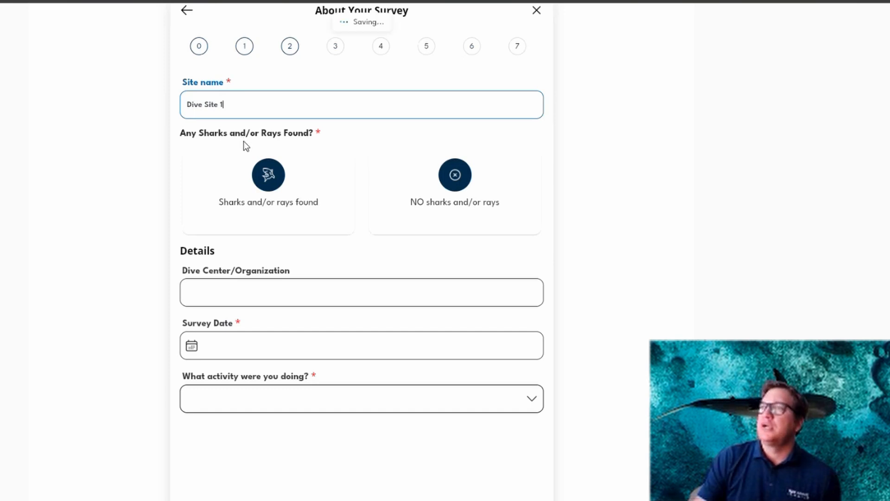
click(444, 182)
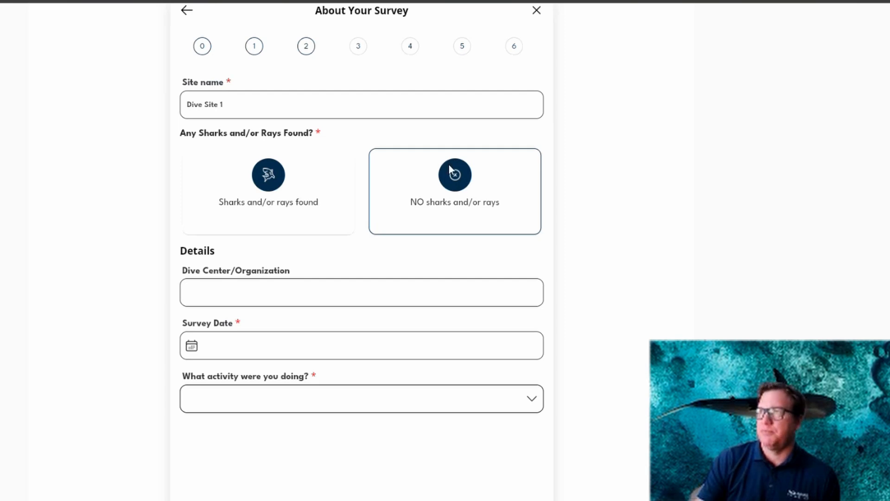
click(259, 179)
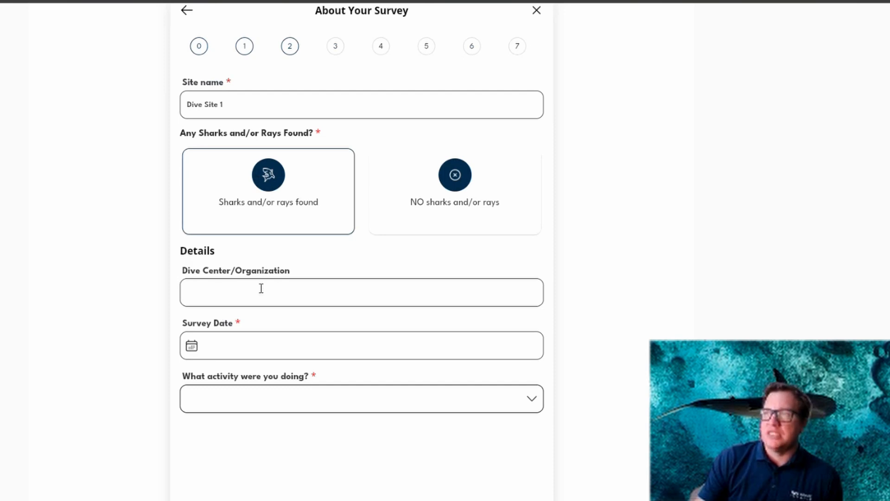
Set the survey date to March 4, 2026 and the activity to Scuba Diving.
click(216, 352)
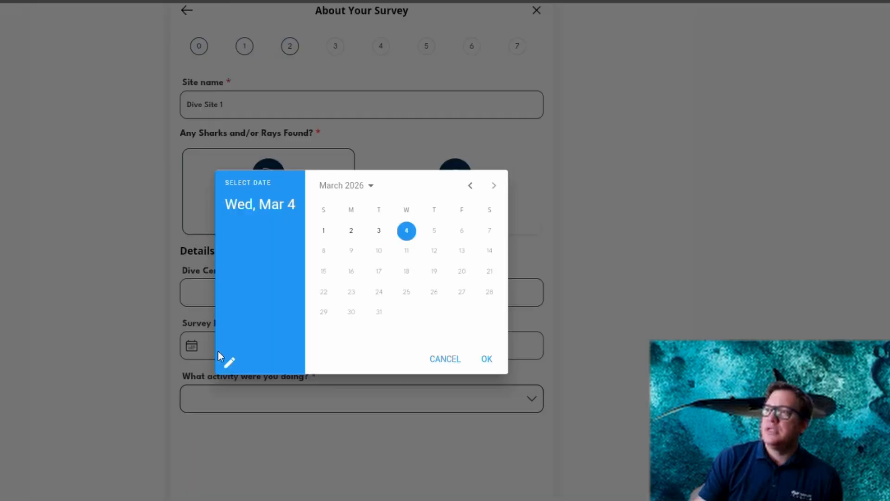
click(486, 359)
click(272, 408)
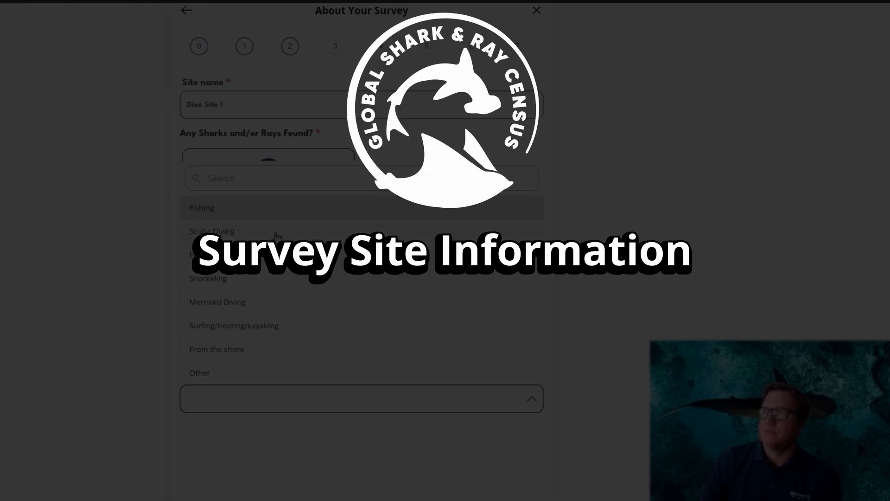
click(277, 232)
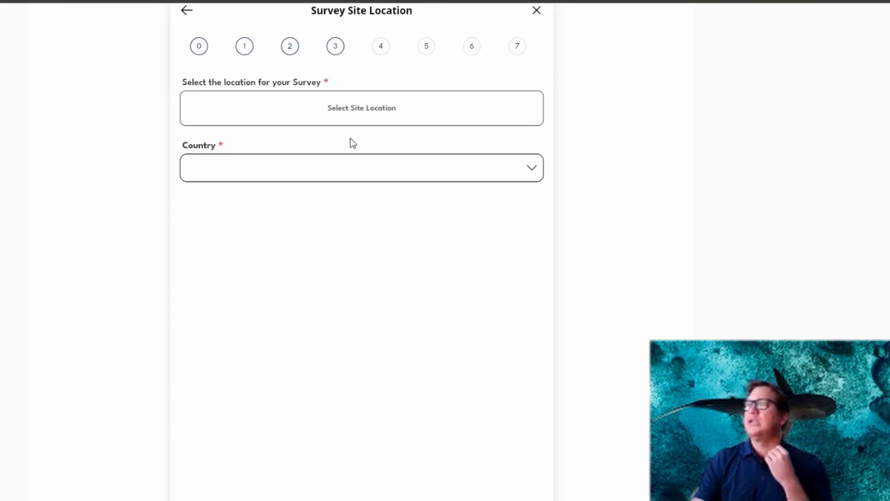
Pin the survey site in the water off Royal Palms County Beach and set the site area to about 2237 m2.
click(352, 112)
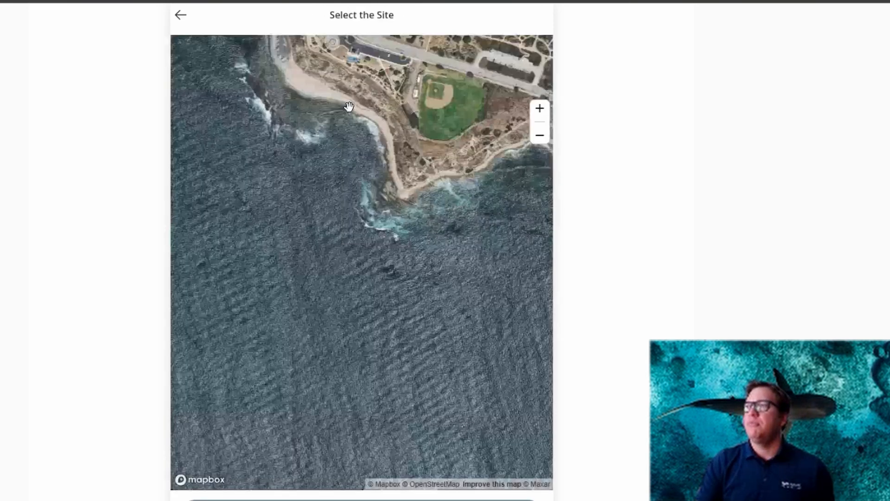
drag(276, 139, 315, 274)
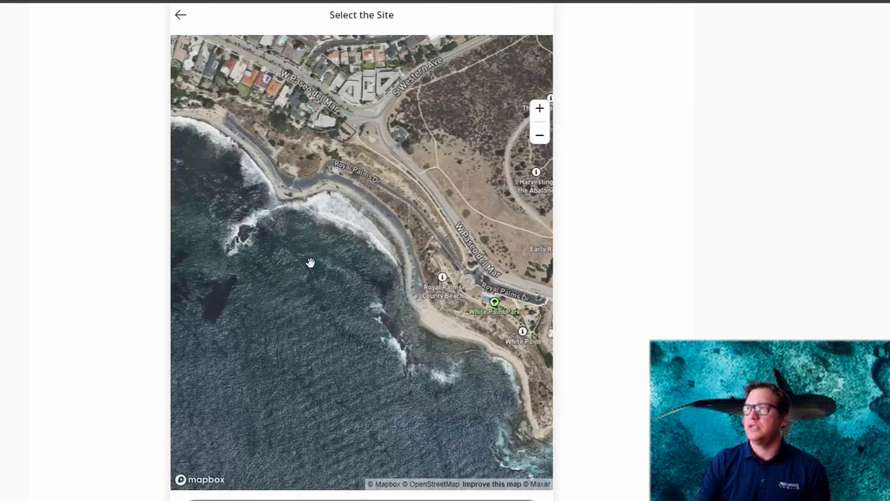
click(310, 259)
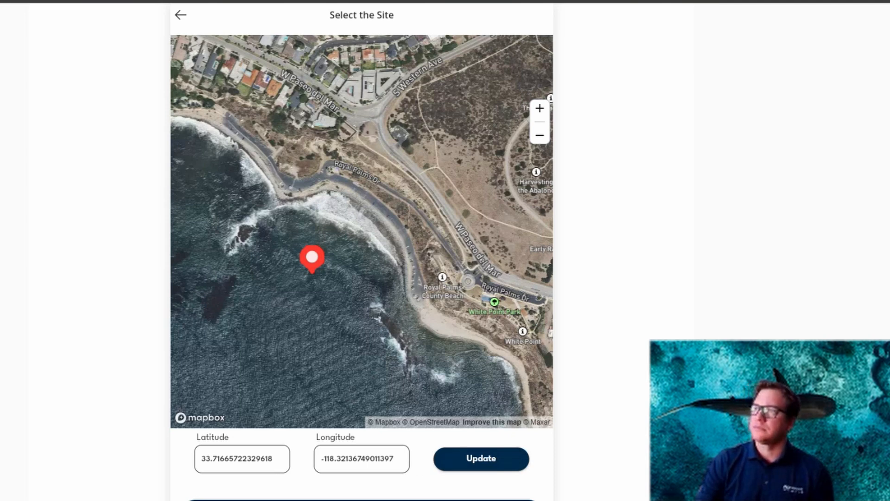
click(361, 500)
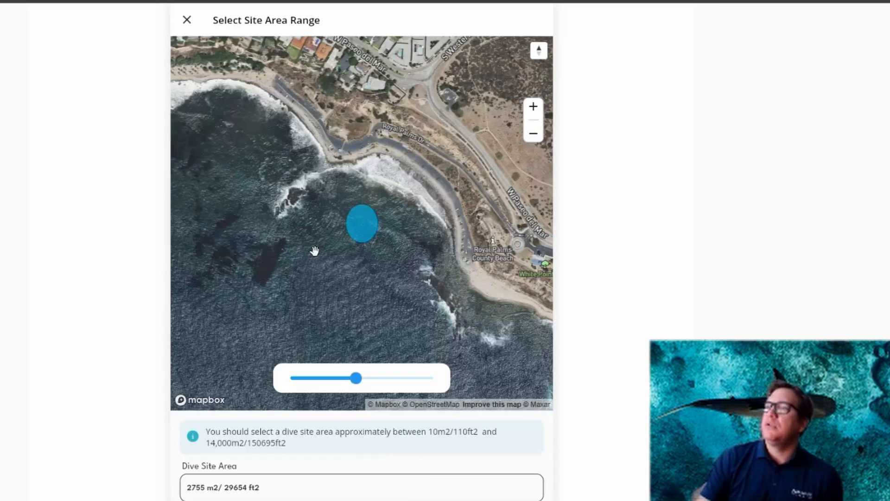
mouse_move(356, 379)
mouse_down()
mouse_move(329, 381)
mouse_move(381, 383)
mouse_move(342, 381)
mouse_move(370, 384)
mouse_move(350, 383)
mouse_up()
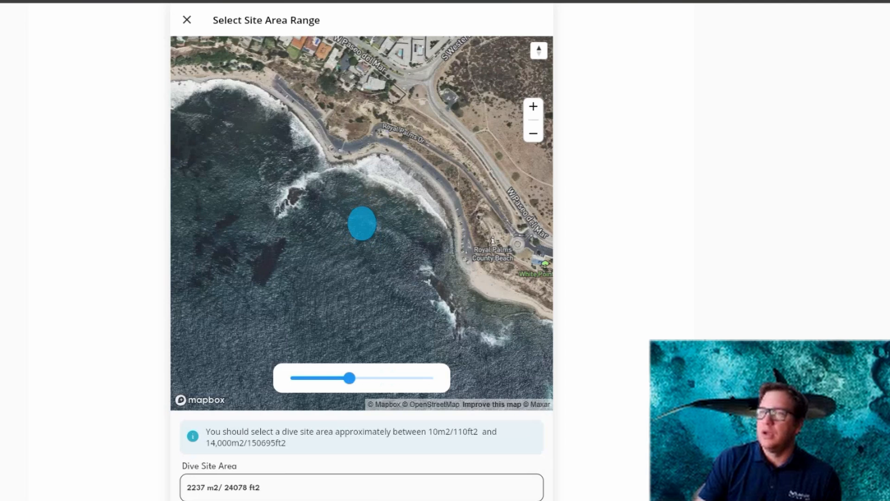
click(362, 500)
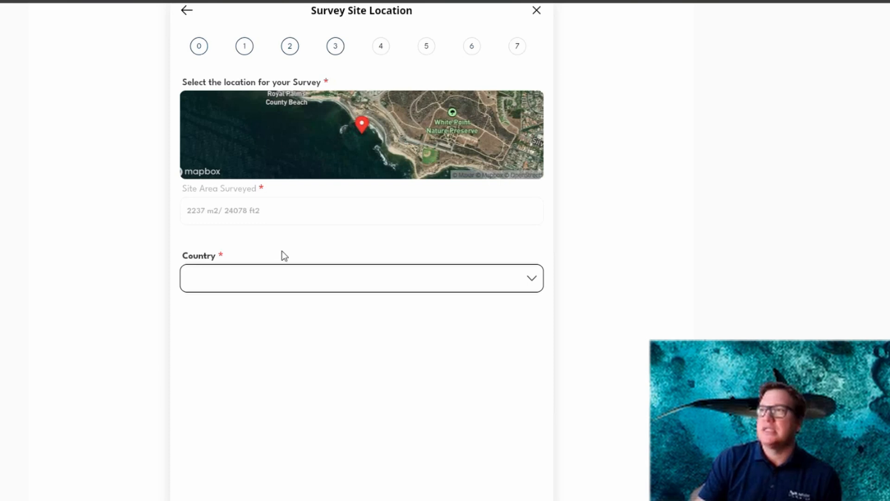
Search the country list for "unit" and choose United States as the survey country.
click(252, 285)
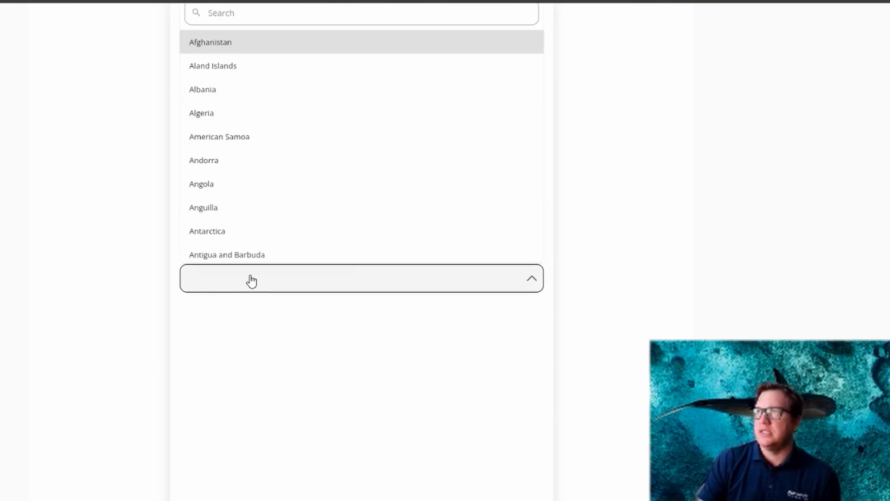
click(213, 25)
text(unit)
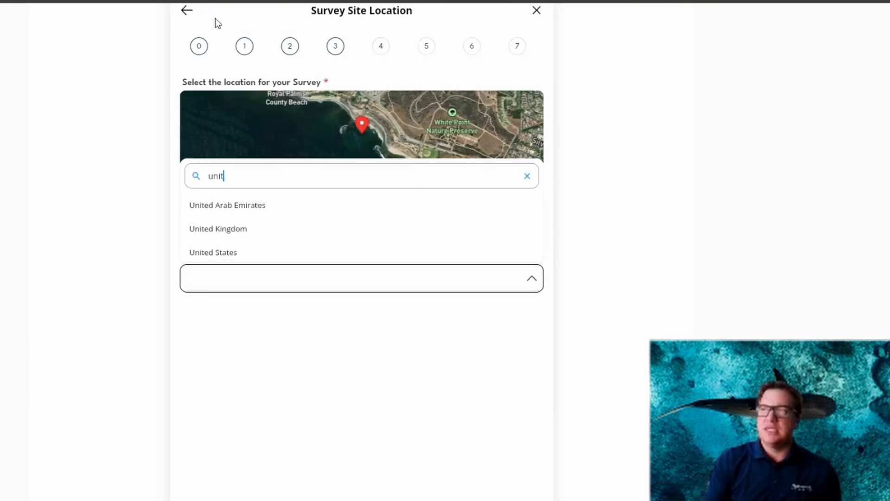
click(259, 258)
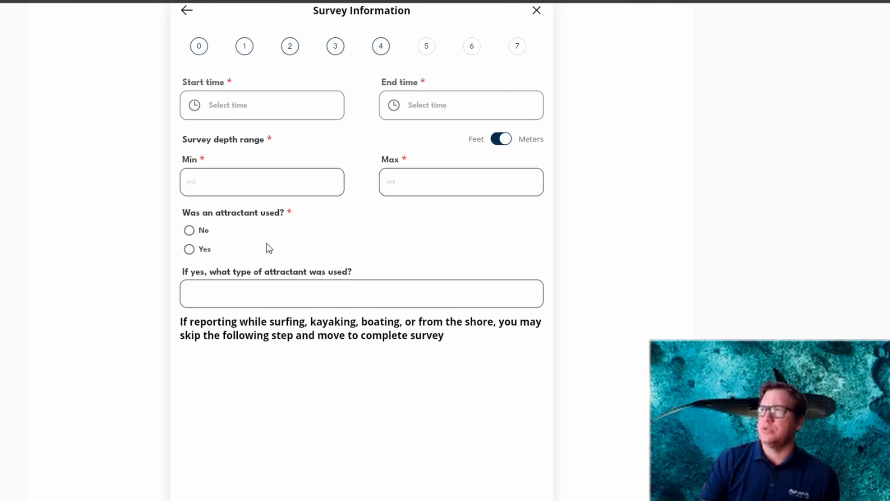
Set the survey's start time to 12:30 and its end time to 13:30.
click(241, 105)
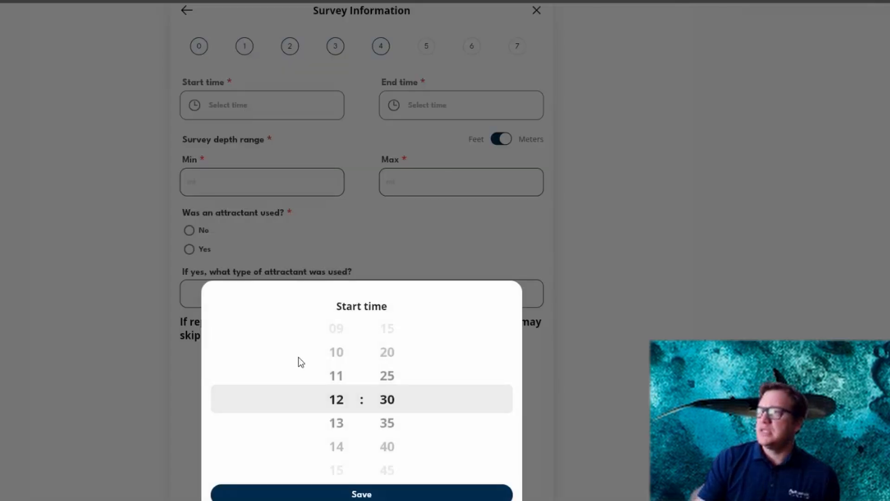
mouse_move(336, 353)
mouse_down()
mouse_move(336, 420)
mouse_move(335, 300)
mouse_move(341, 375)
mouse_move(340, 357)
mouse_up()
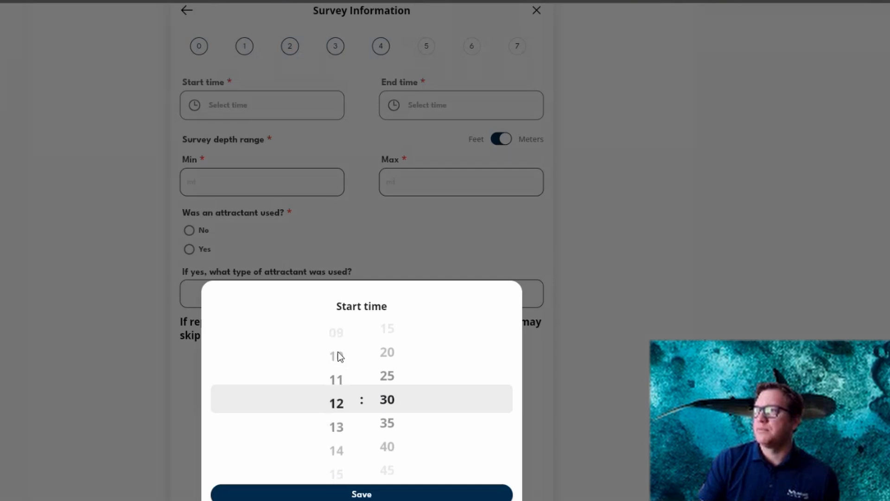
click(352, 494)
click(437, 107)
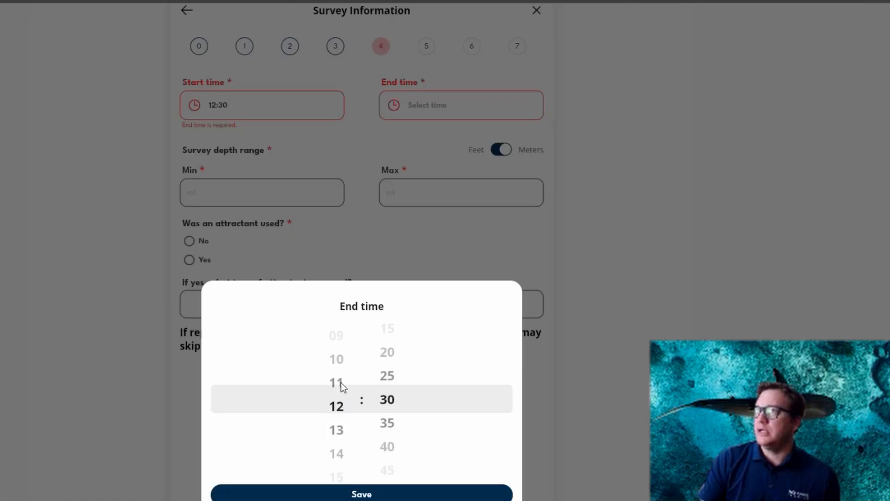
drag(341, 382, 342, 403)
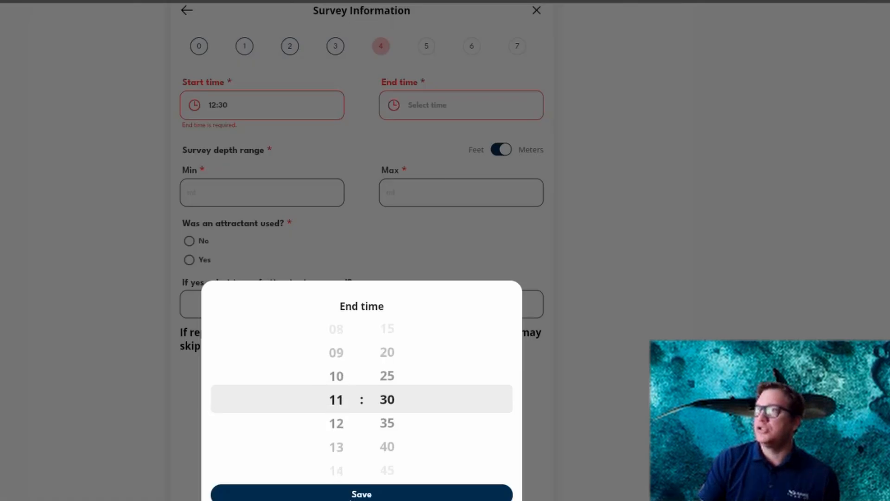
click(407, 264)
click(450, 123)
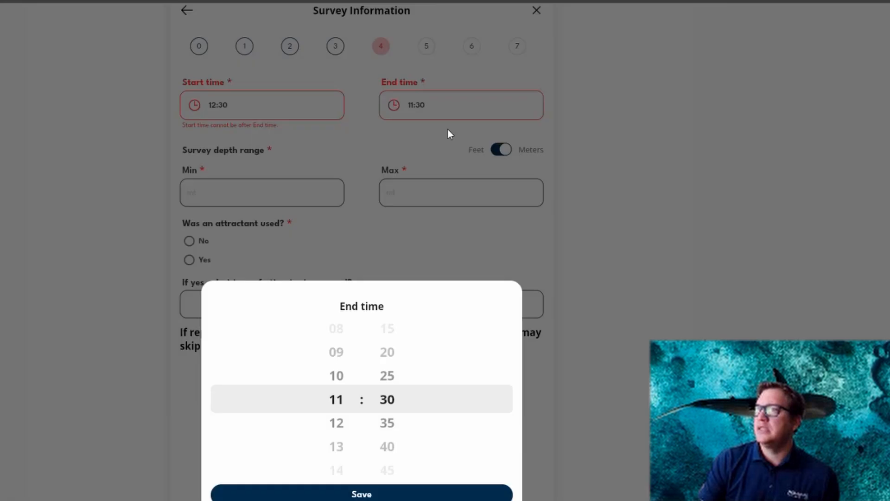
click(335, 446)
click(363, 493)
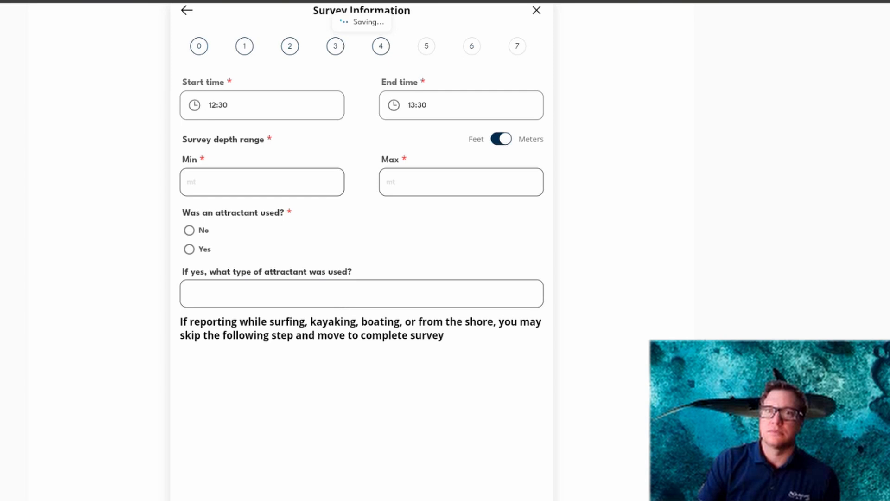
Set the survey depth range to a minimum of 4 meters and a maximum of 10 meters.
click(243, 187)
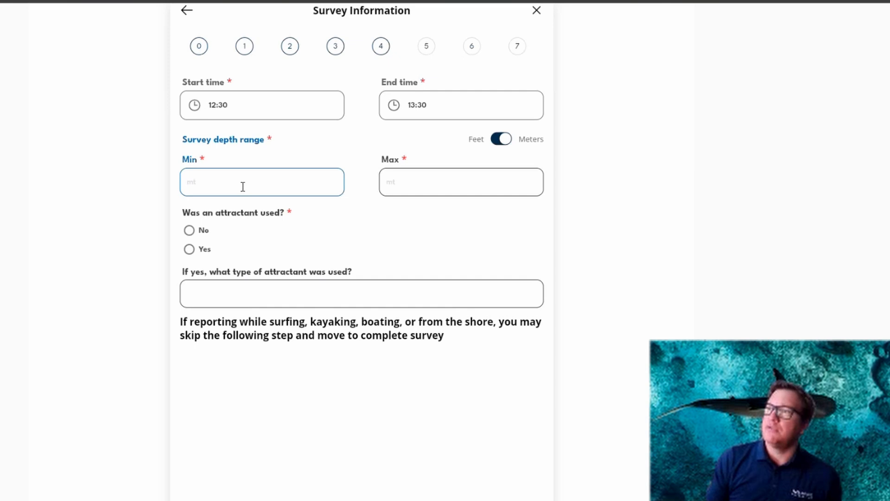
text(4)
click(416, 177)
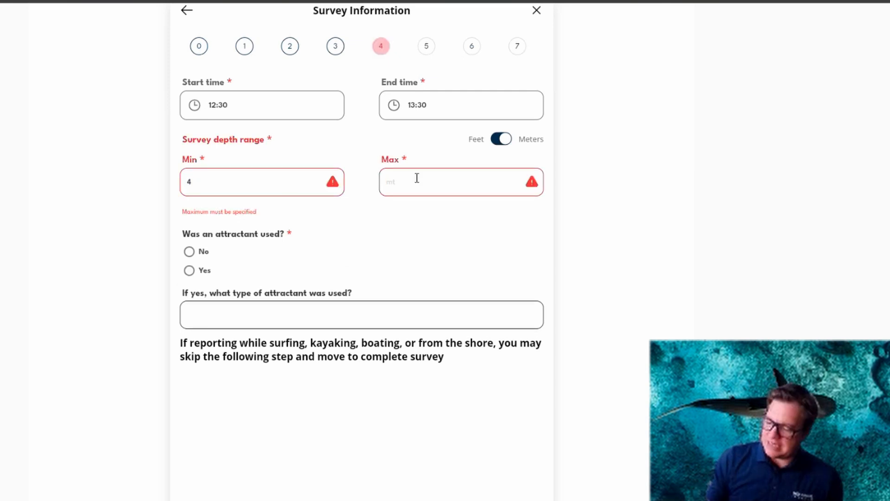
text(10)
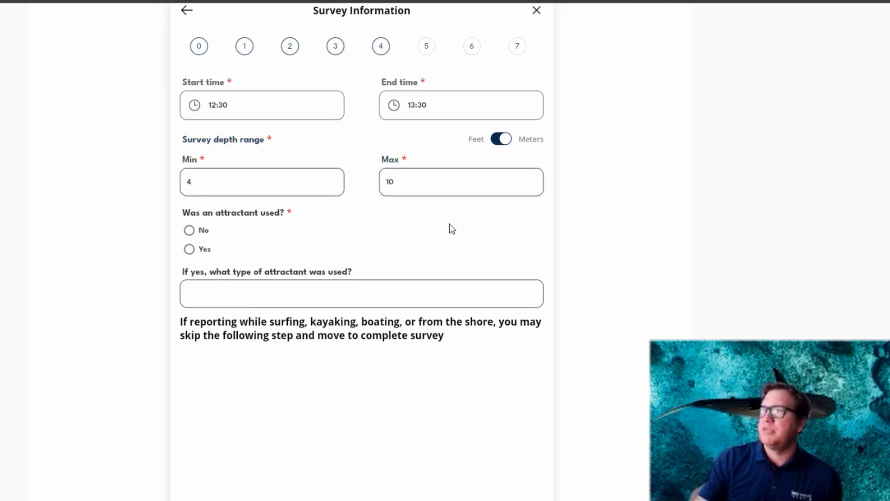
Try a maximum depth of 2 meters, below the minimum, and set it back to 10 meters.
double_click(410, 181)
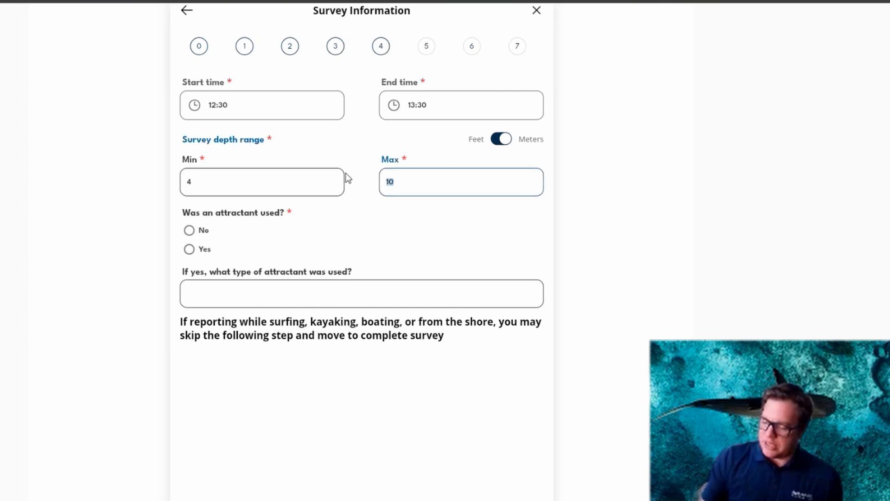
text(2)
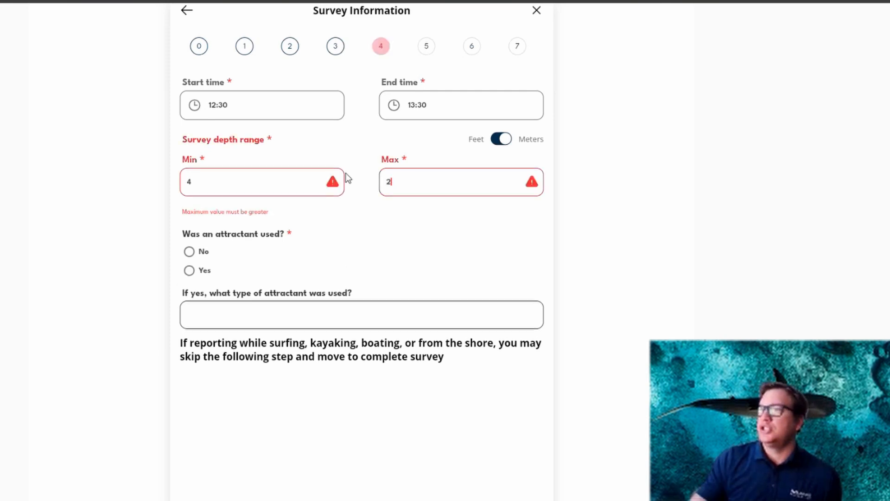
key(BackSpace)
text(10)
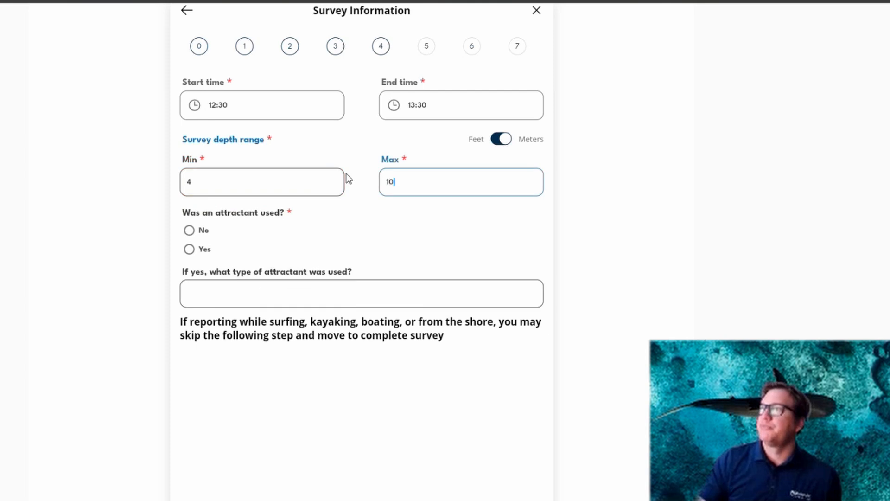
Keep the survey depth range in meters and record that no attractant was used.
click(504, 140)
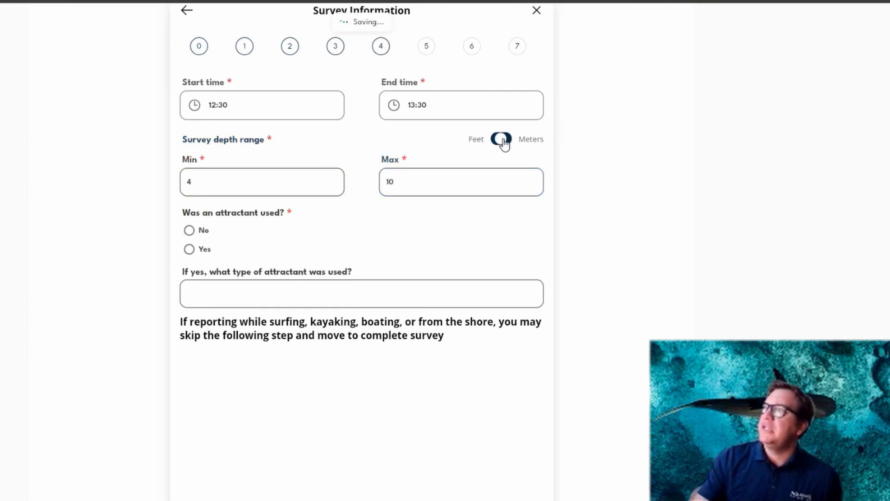
click(504, 141)
click(504, 141)
click(504, 141)
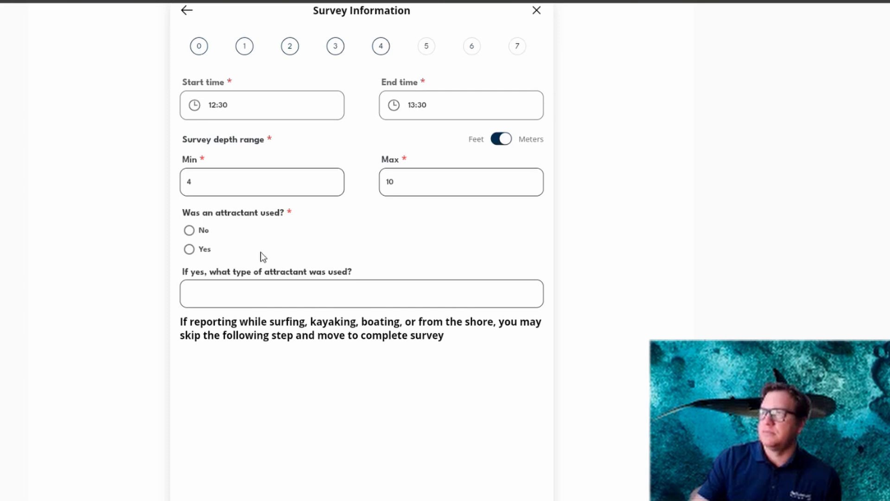
click(189, 231)
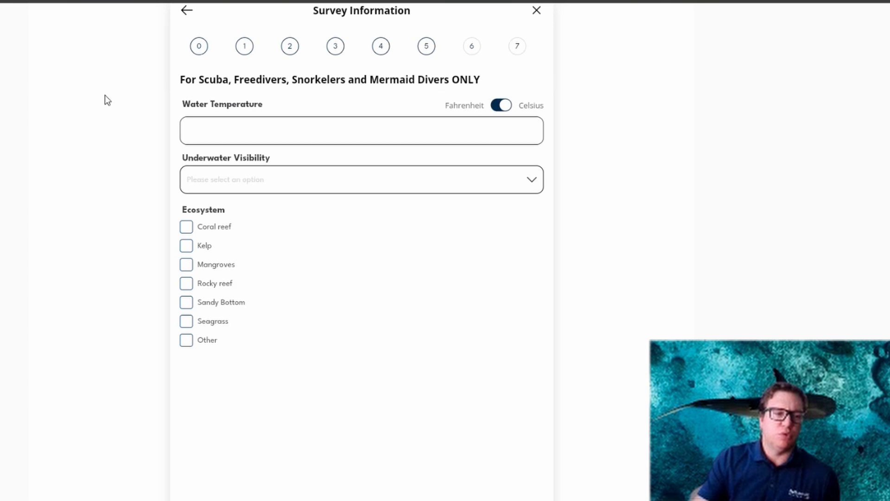
Set the water temperature to 24 degrees Celsius and the underwater visibility to 3 - 9 meters (Poor).
click(501, 106)
click(501, 107)
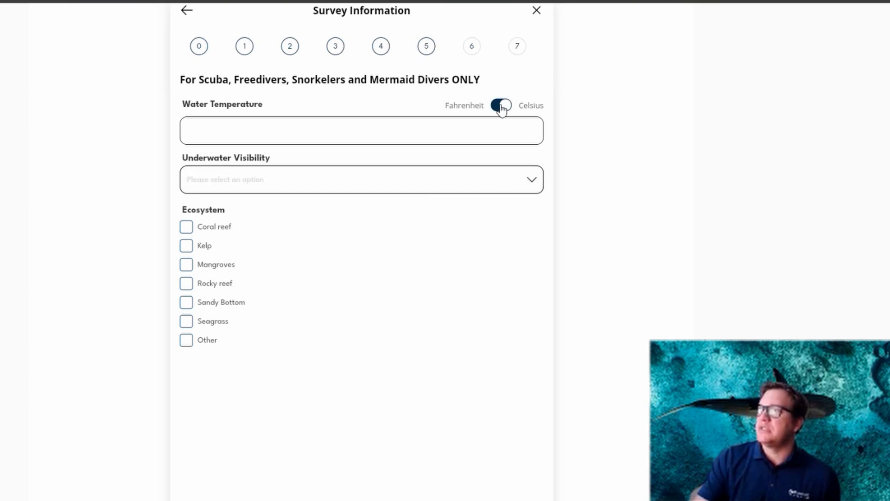
click(502, 106)
click(502, 107)
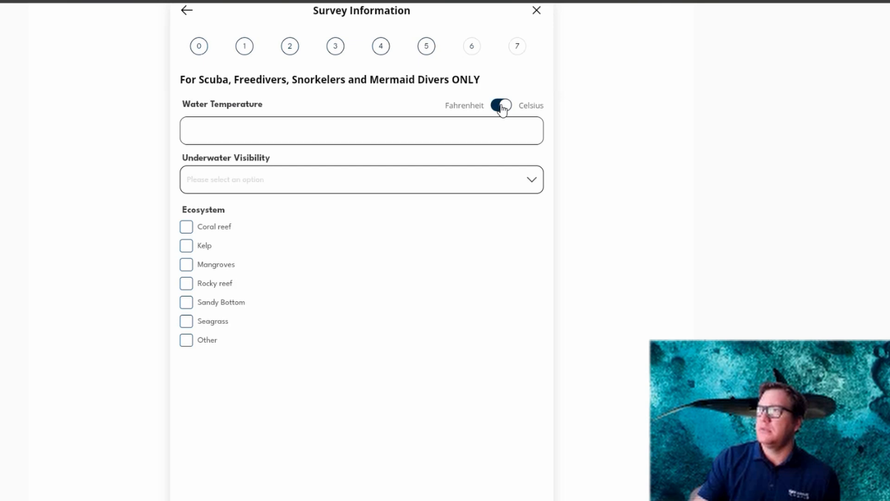
click(218, 126)
text(24)
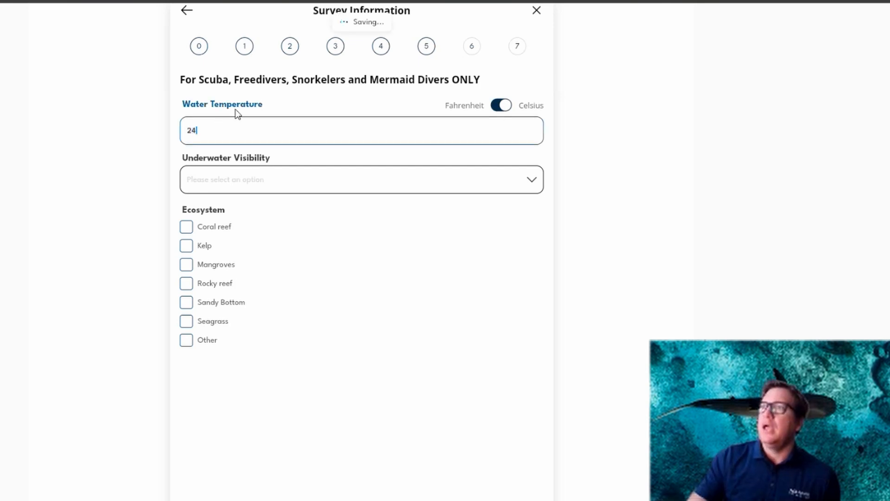
click(242, 190)
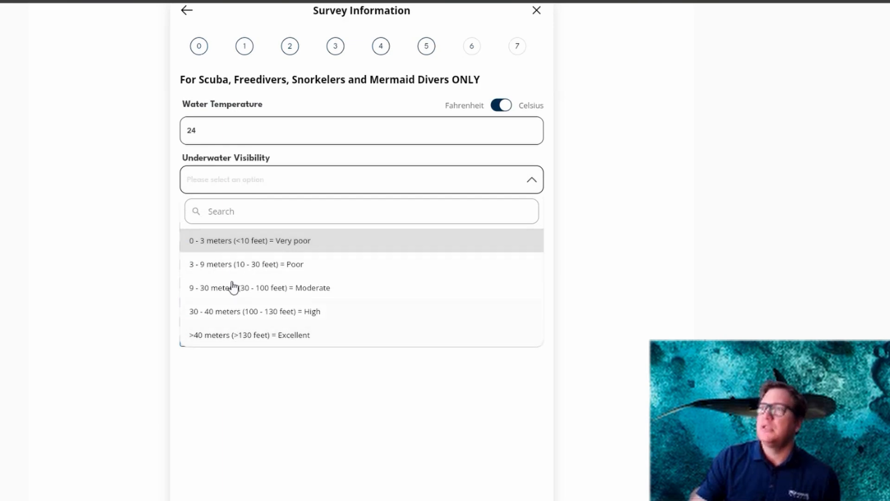
click(231, 265)
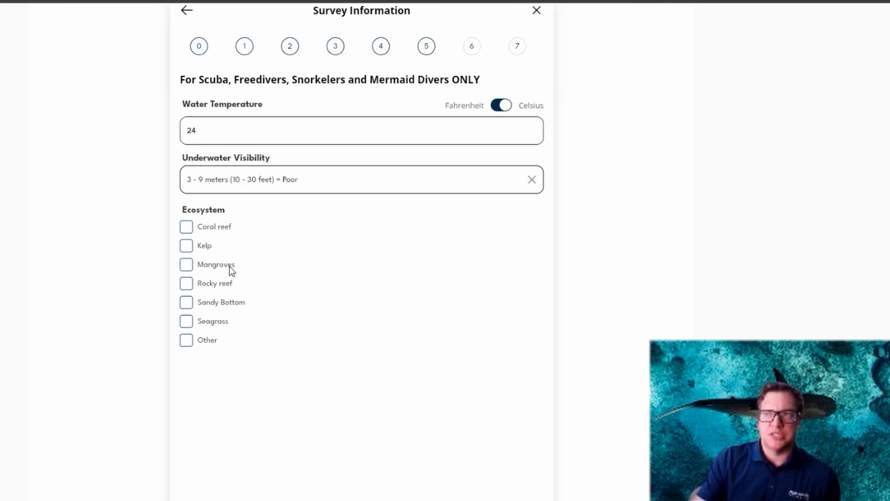
Mark Coral reef, Kelp and Mangroves as ecosystems, and clear Coral reef again.
click(187, 230)
click(186, 246)
click(186, 266)
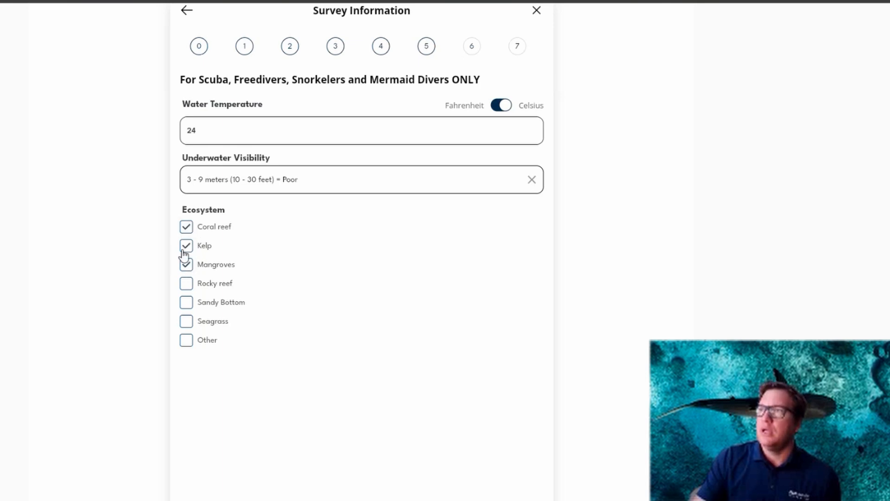
click(187, 230)
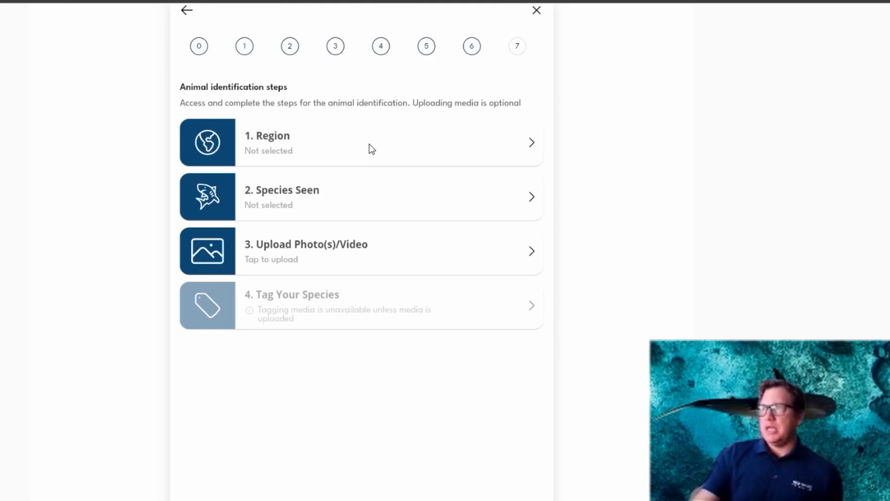
Set the animal identification region to North America and open the species seen selection.
click(367, 149)
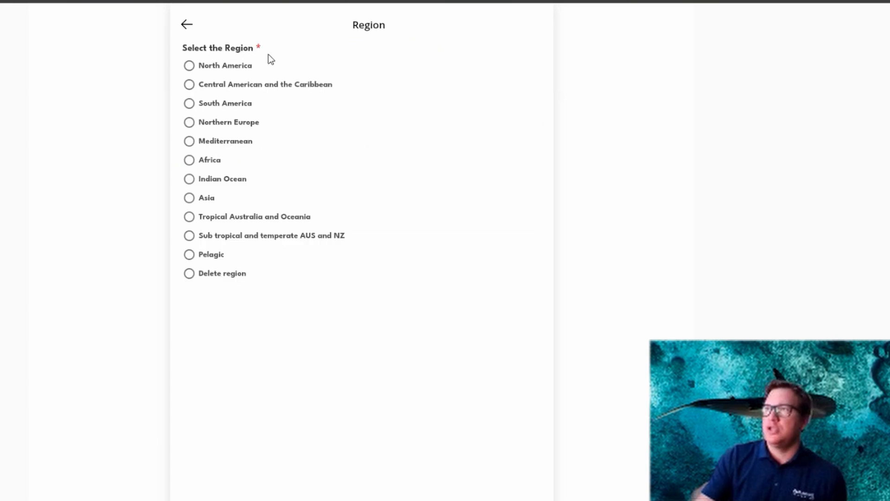
click(224, 66)
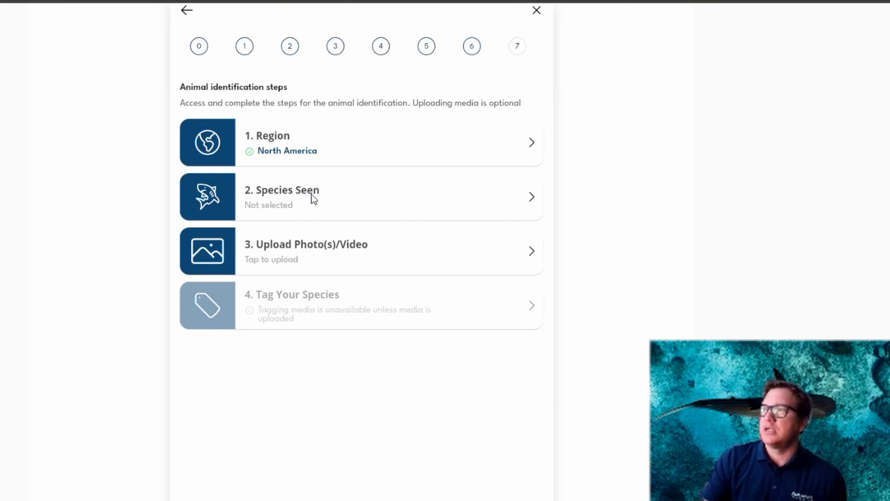
click(264, 192)
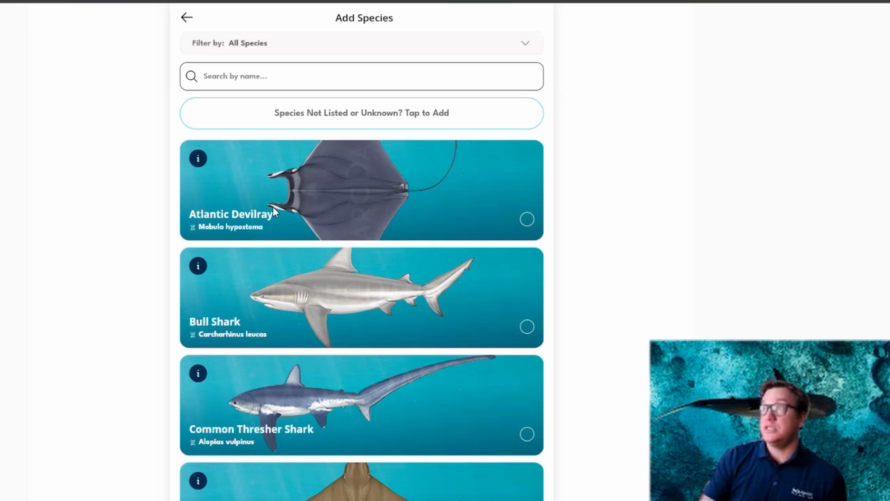
Fill in a manual species entry for a shark named "unknown" and return to the species list without adding it.
click(335, 113)
click(283, 60)
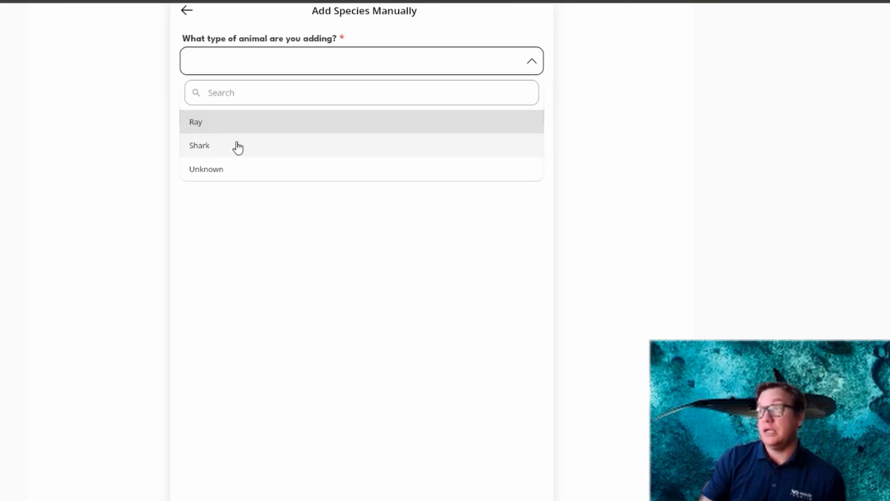
click(218, 147)
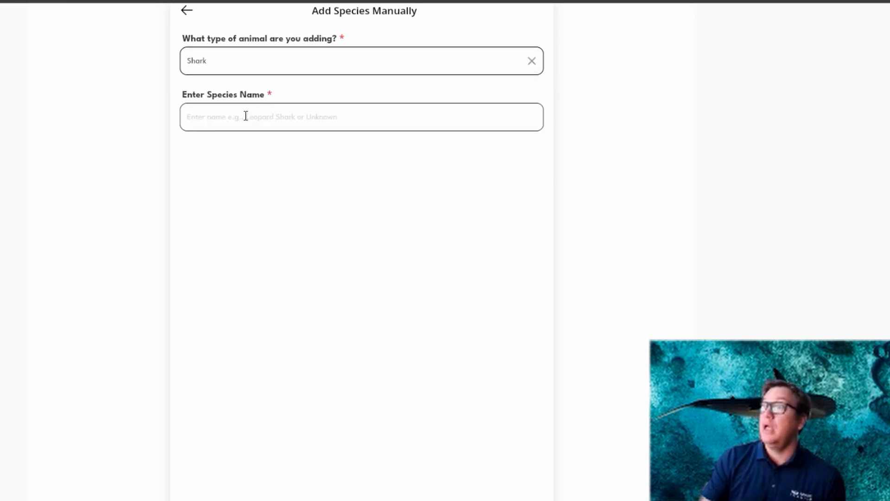
click(246, 116)
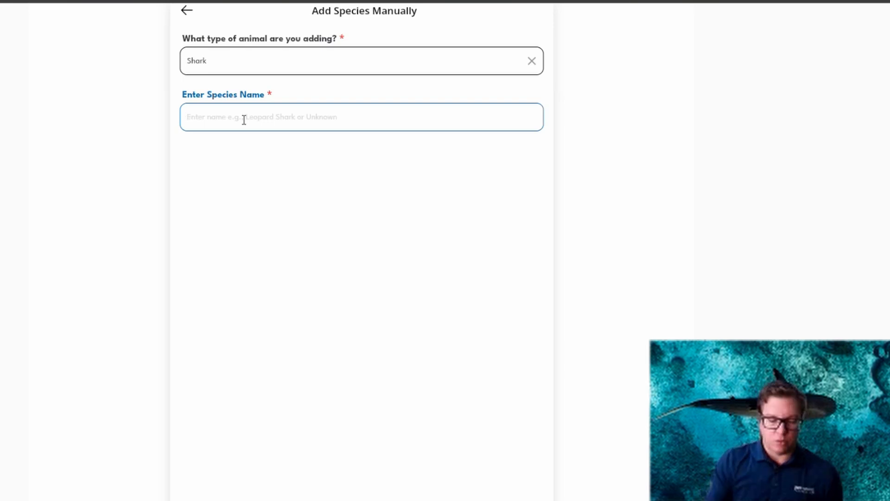
text(unknown)
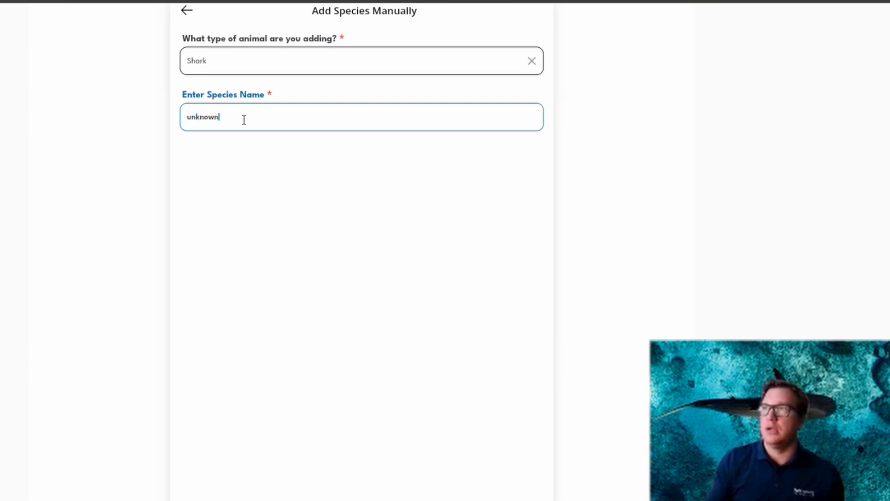
click(188, 14)
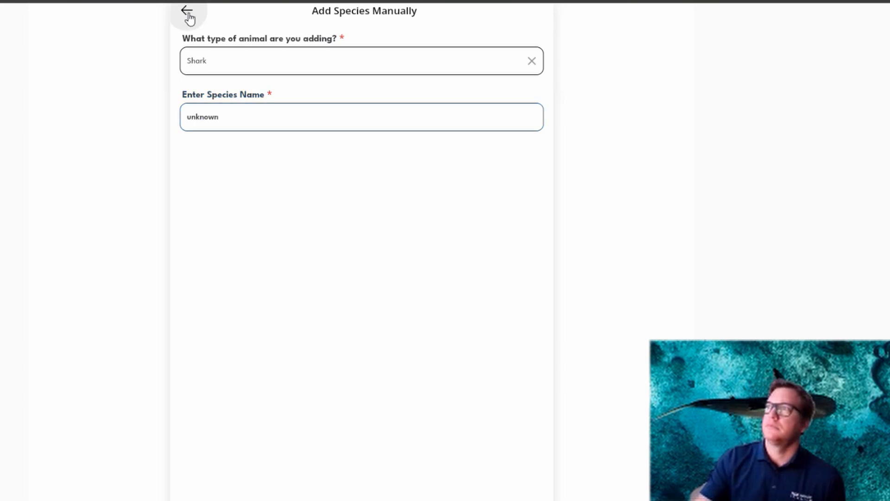
Select Great Hammerhead in the North American species list.
scroll(410, 199, down, 6)
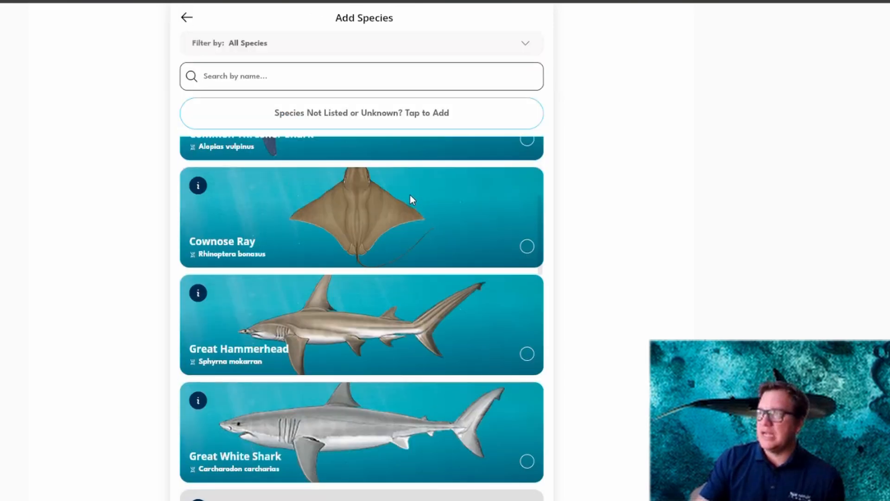
scroll(410, 195, down, 2)
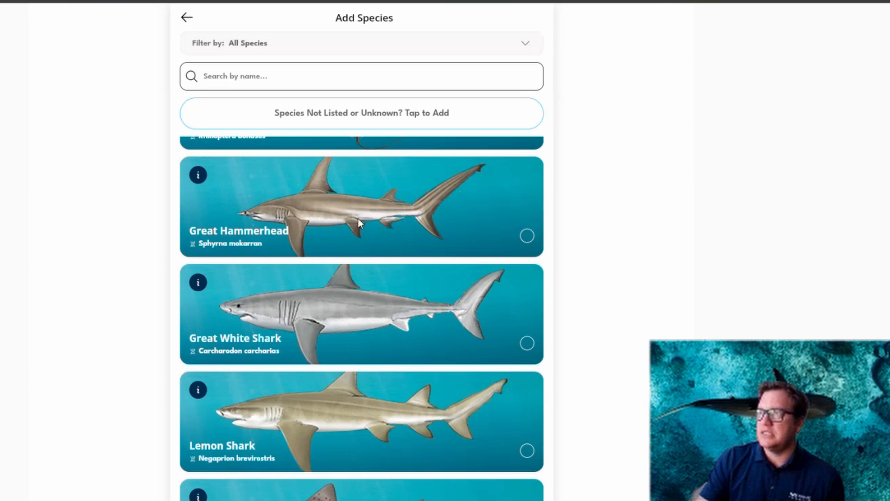
click(319, 208)
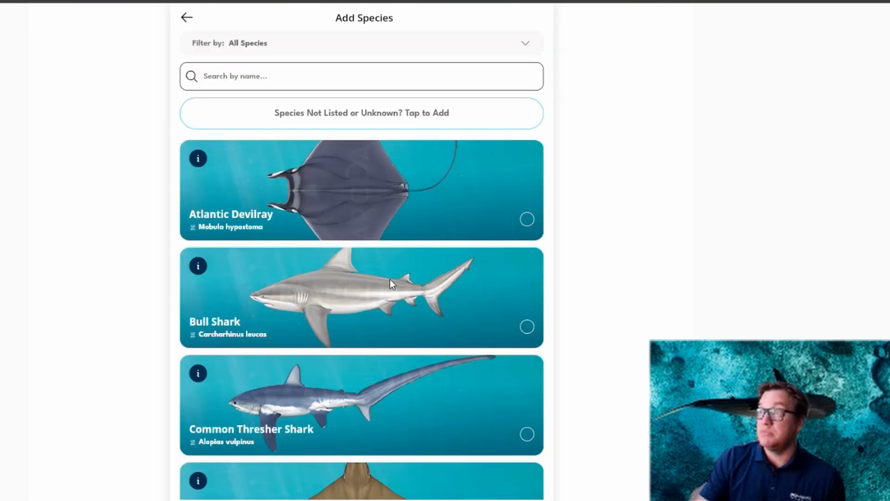
View the Great White Shark's information page and return to the species list.
scroll(407, 224, down, 5)
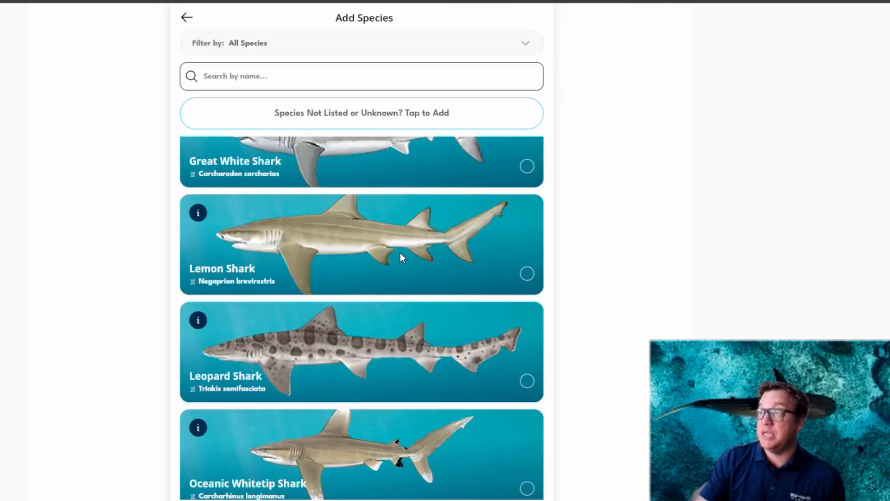
scroll(399, 256, up, 2)
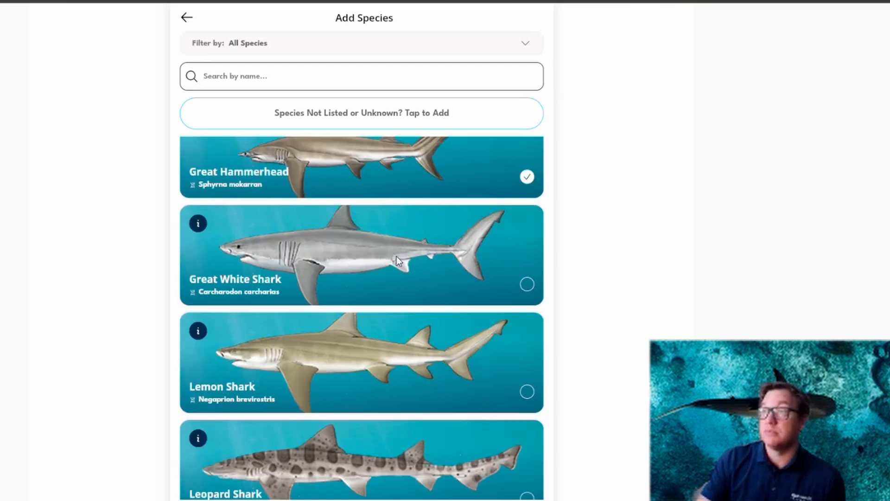
click(198, 223)
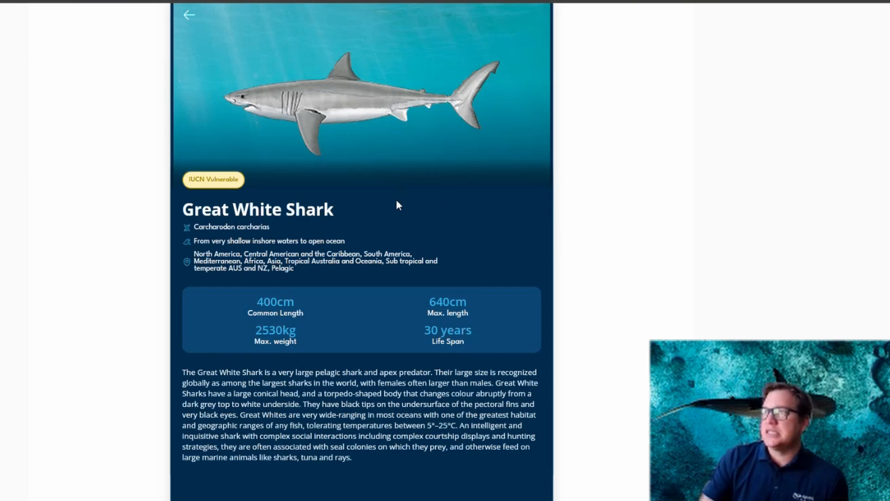
click(186, 15)
Add Leopard Shark to the species seen, keep Great Hammerhead's count at 1 and raise Leopard Shark's count by one.
scroll(443, 263, down, 4)
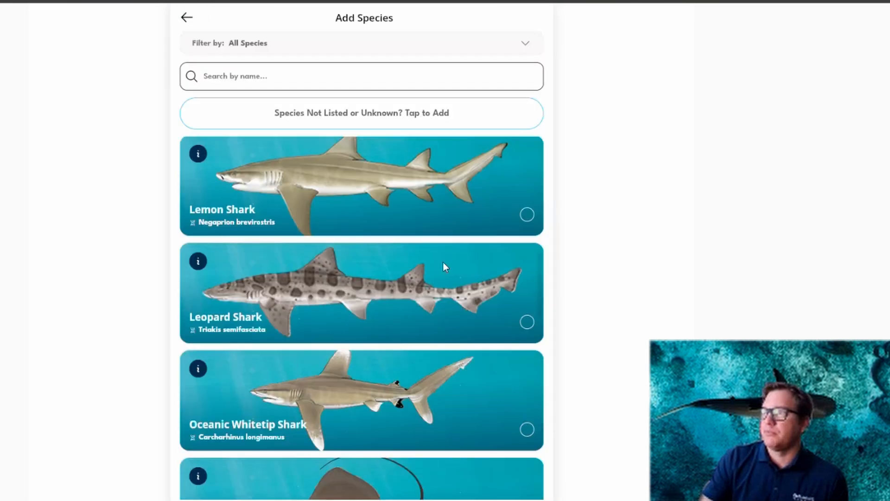
click(311, 335)
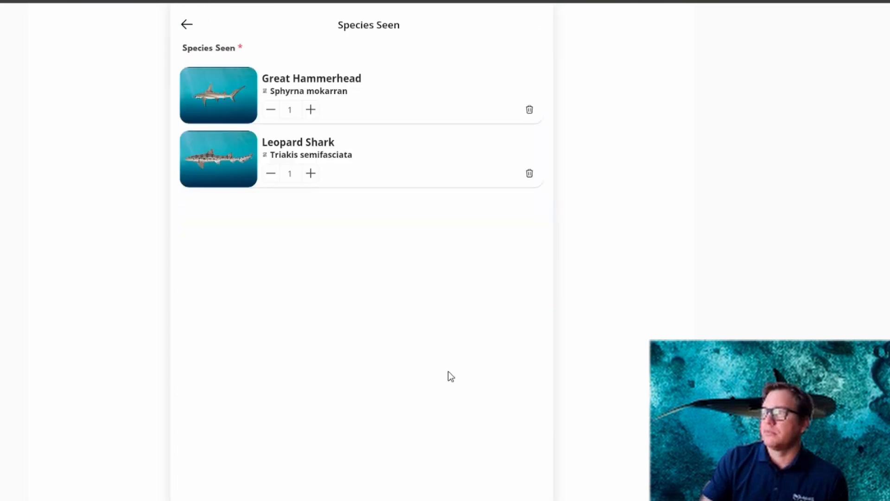
click(311, 111)
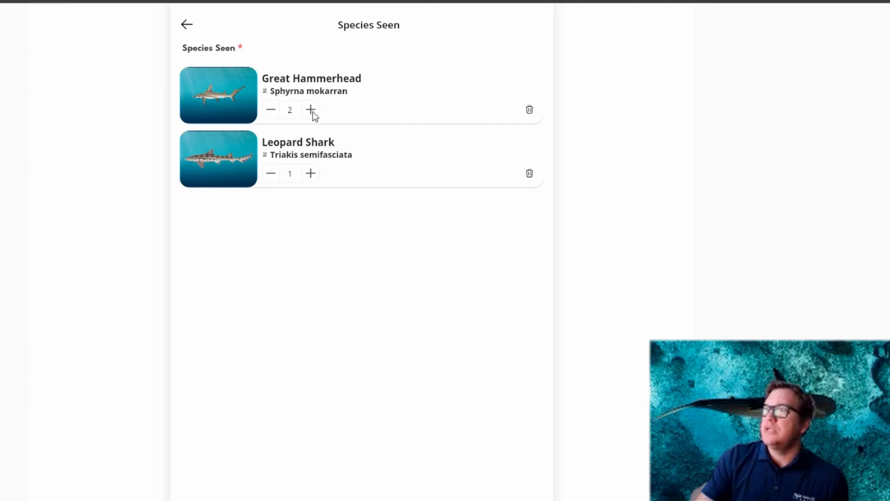
click(273, 110)
click(313, 174)
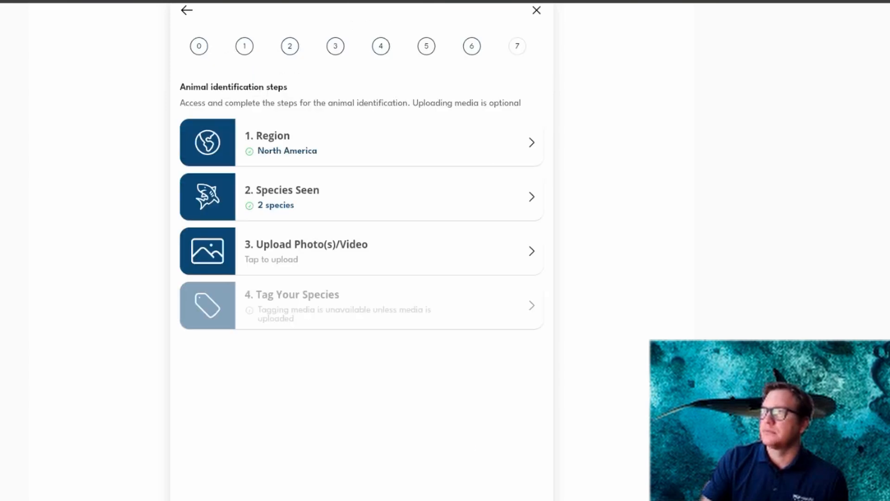
Upload one shark photo from the computer as the survey's media and return to the animal identification steps.
click(318, 249)
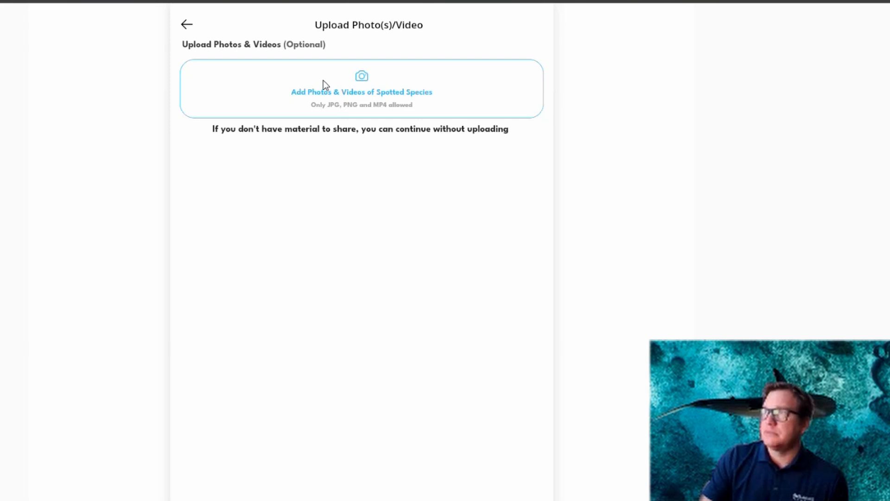
click(363, 78)
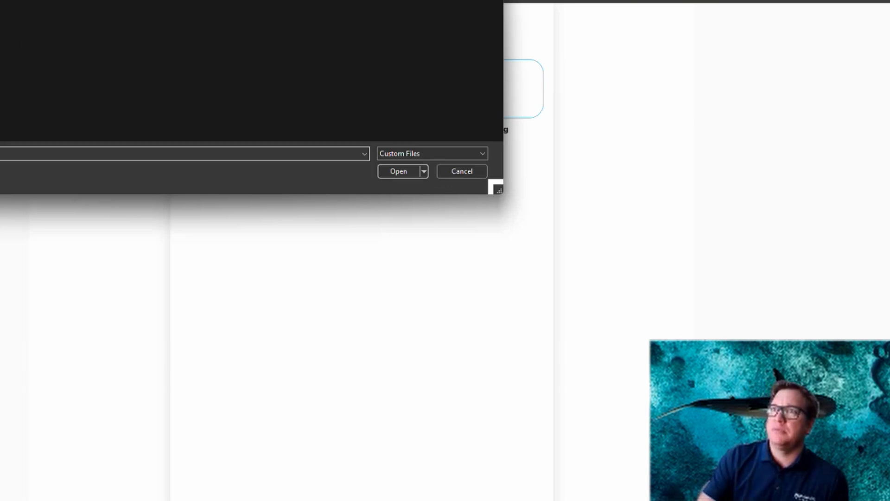
click(247, 75)
click(388, 171)
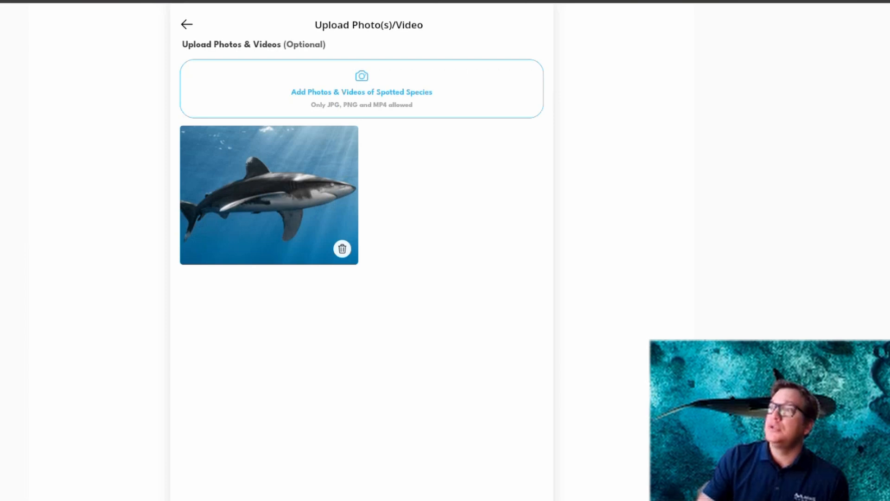
click(361, 499)
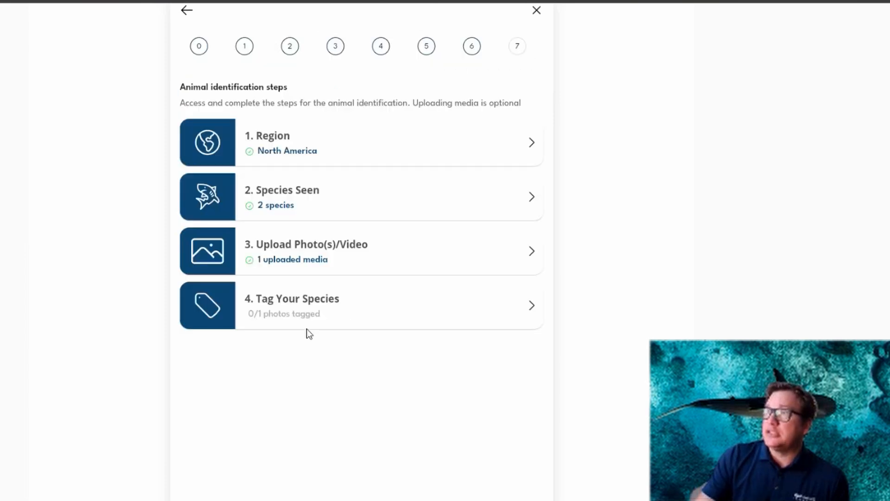
Tag the uploaded shark photo with Great Hammerhead near the upper left and Leopard Shark near the lower right, and finish tagging.
click(331, 299)
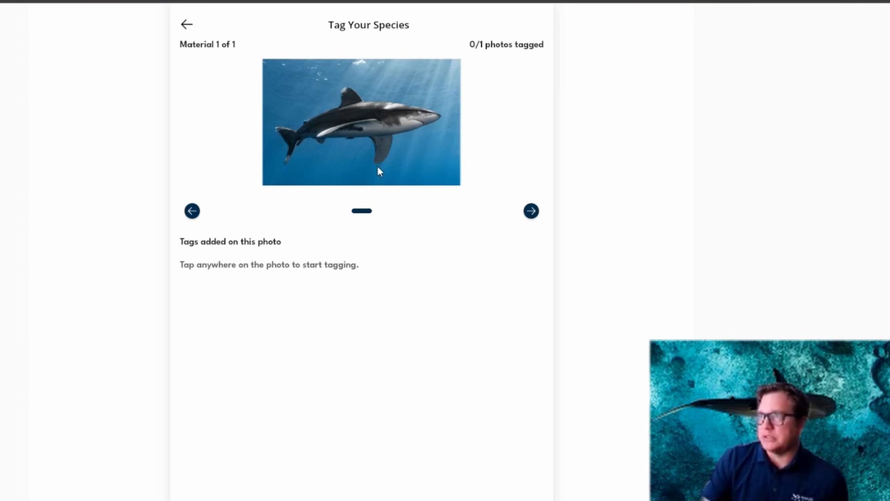
click(303, 87)
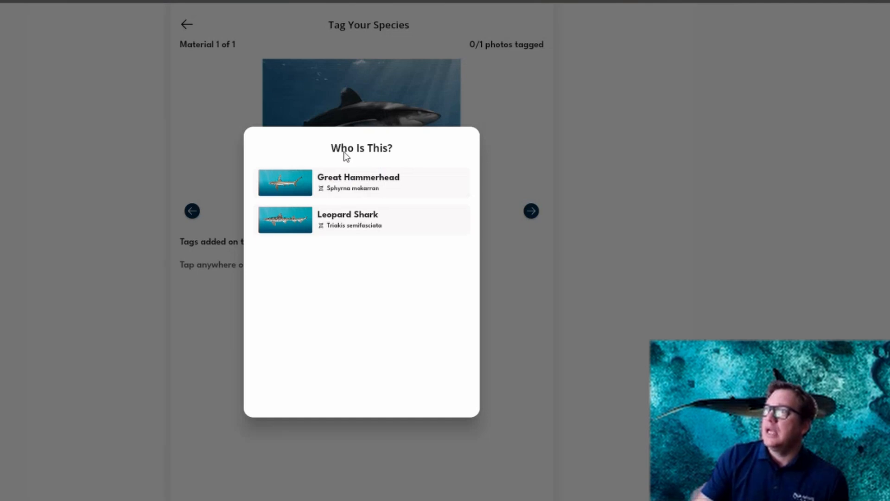
click(338, 182)
click(420, 144)
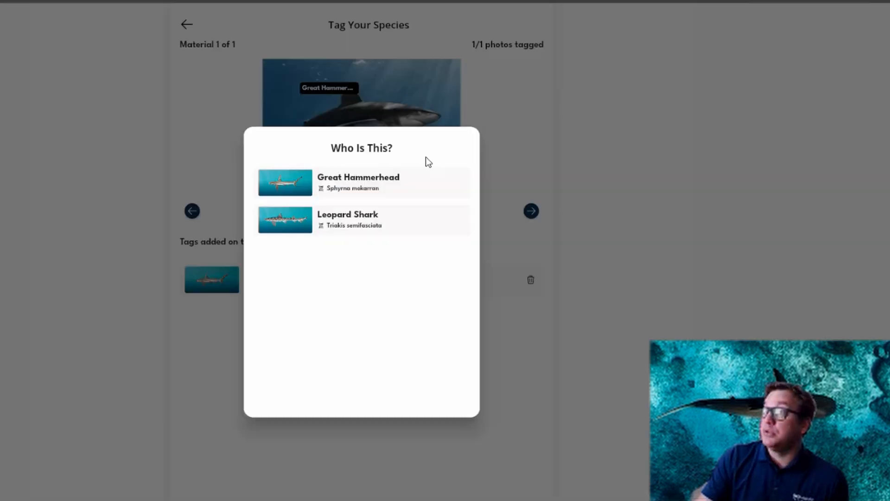
click(399, 211)
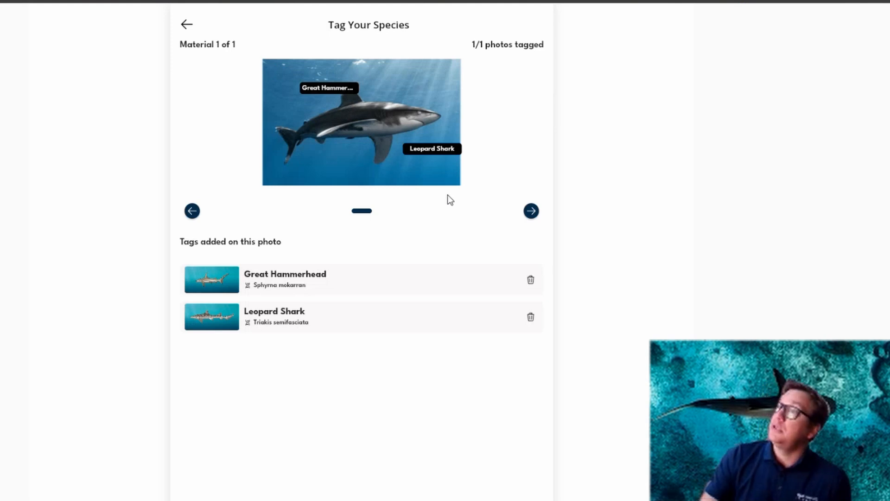
click(531, 215)
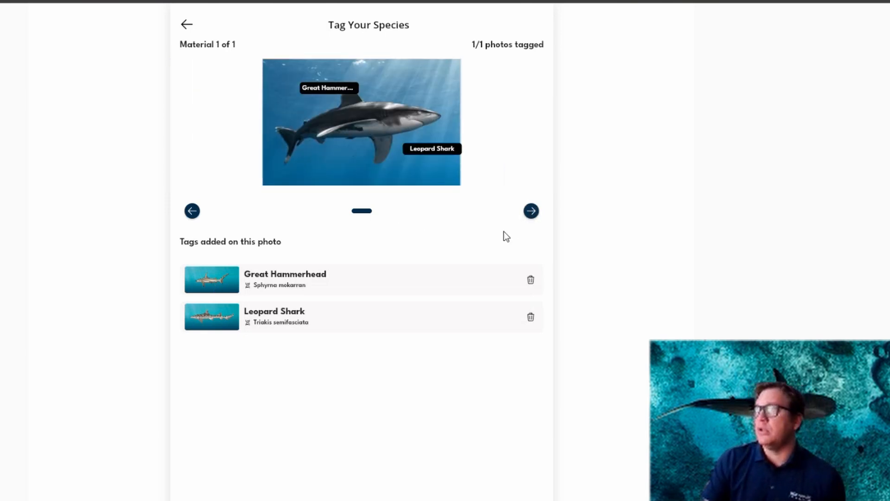
click(532, 211)
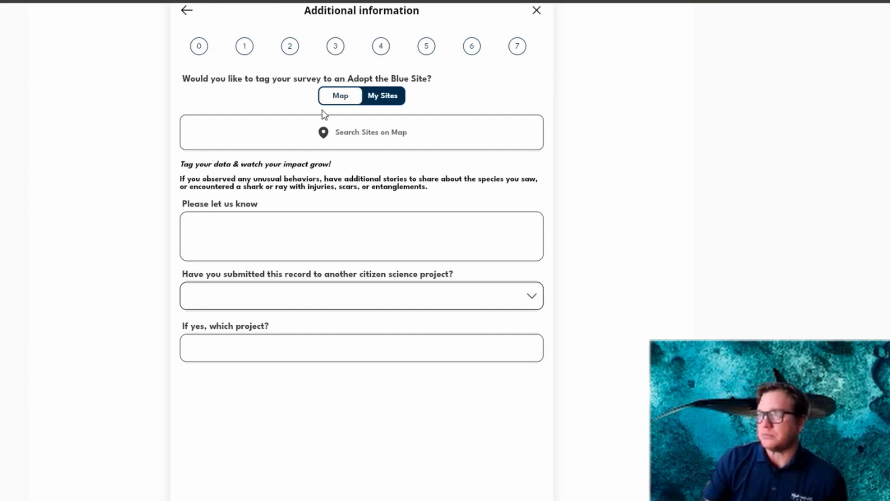
Answer Yes to having submitted the record to another citizen science project, submit the survey and dismiss the confirmation.
click(228, 229)
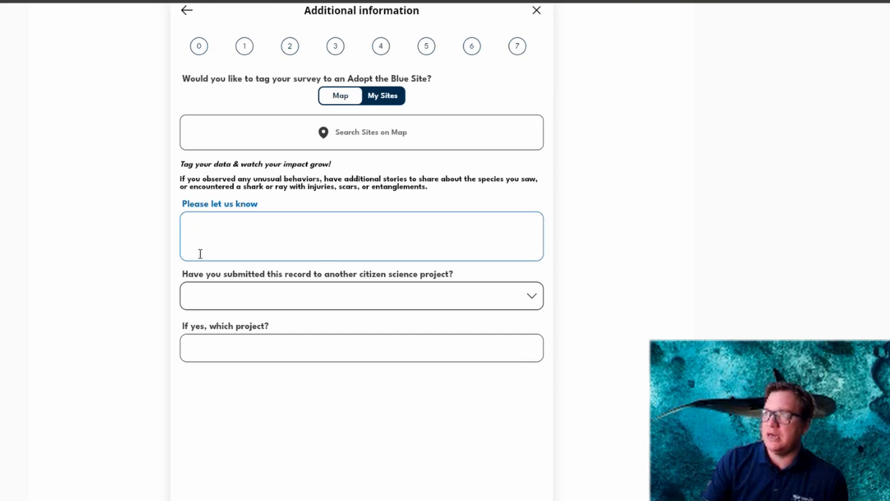
click(230, 295)
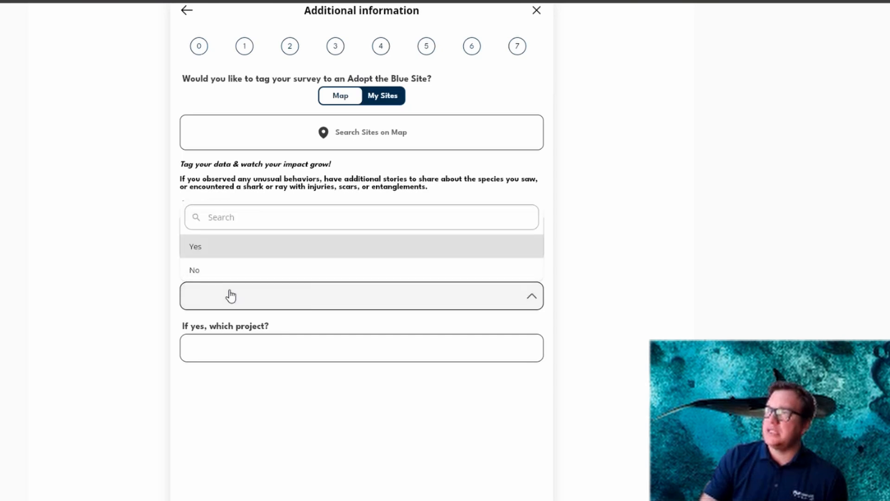
click(213, 253)
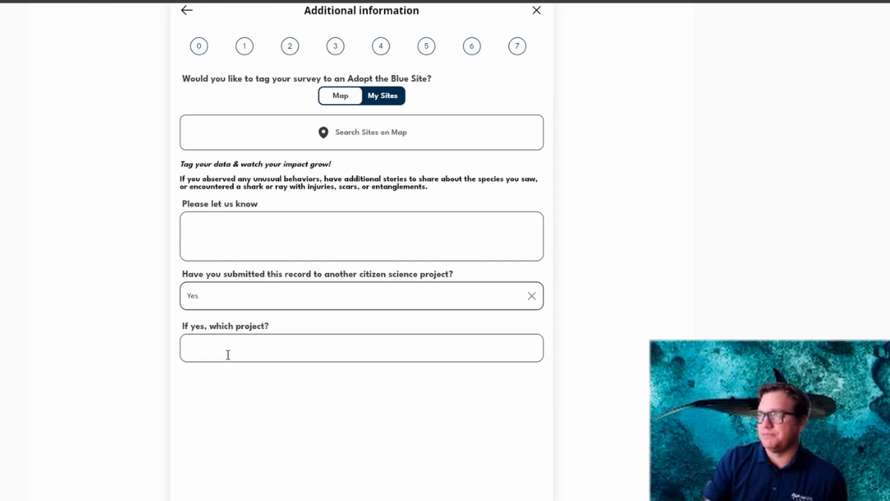
click(228, 354)
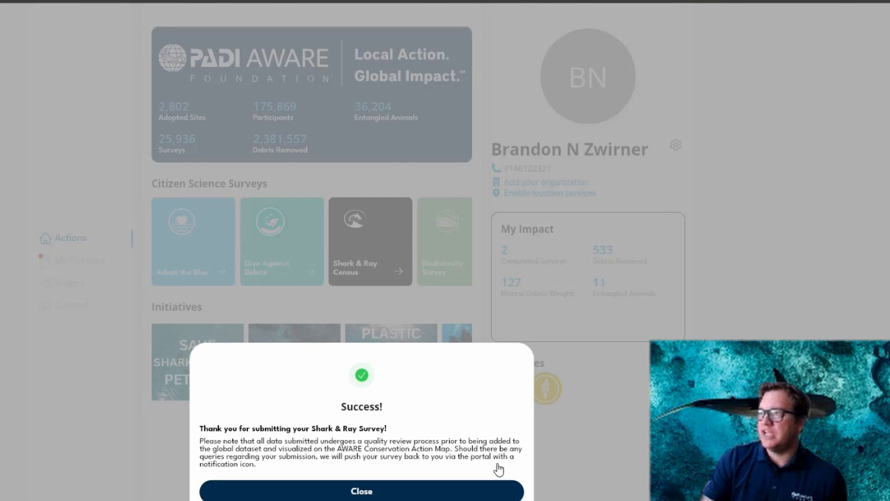
click(383, 491)
Review the pending and approved surveys in My Surveys.
click(79, 262)
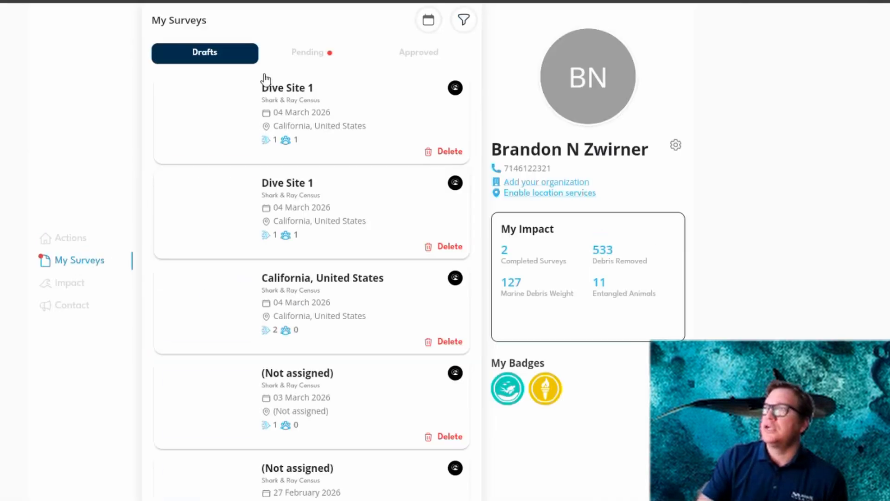
click(306, 57)
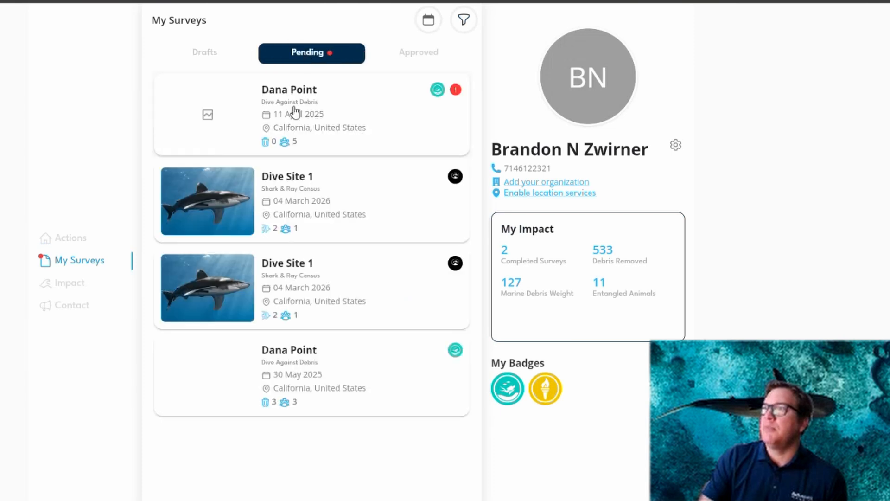
click(412, 57)
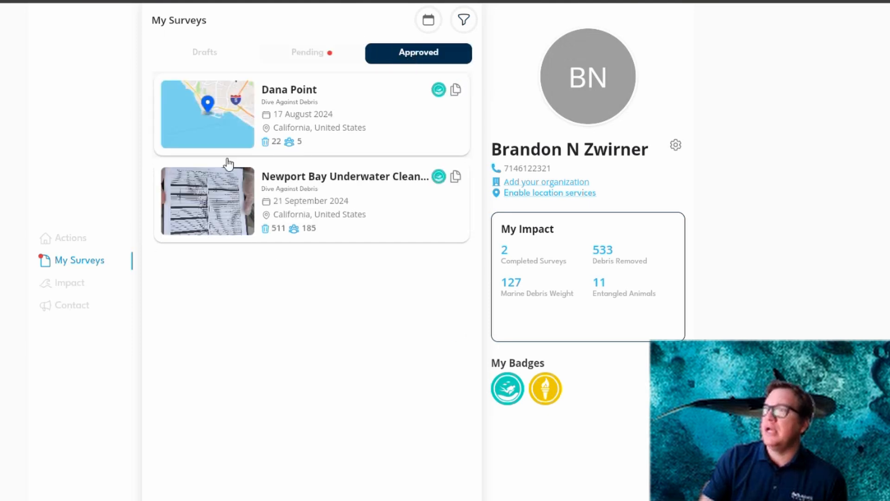
Permanently delete the first Dive Site 1 Shark & Ray Census survey from the drafts.
click(232, 55)
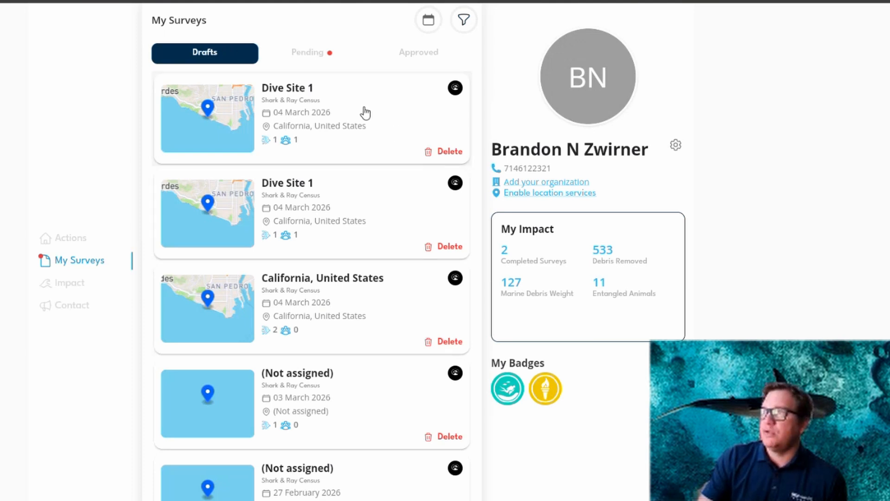
click(449, 153)
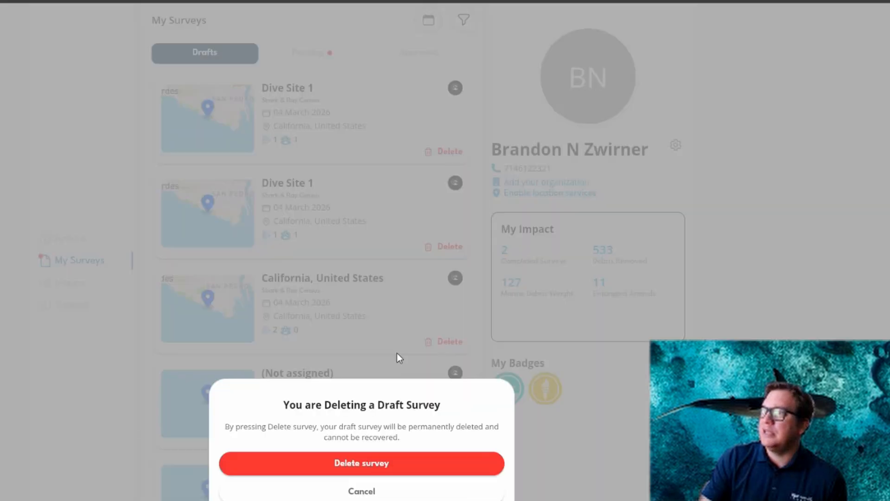
click(371, 466)
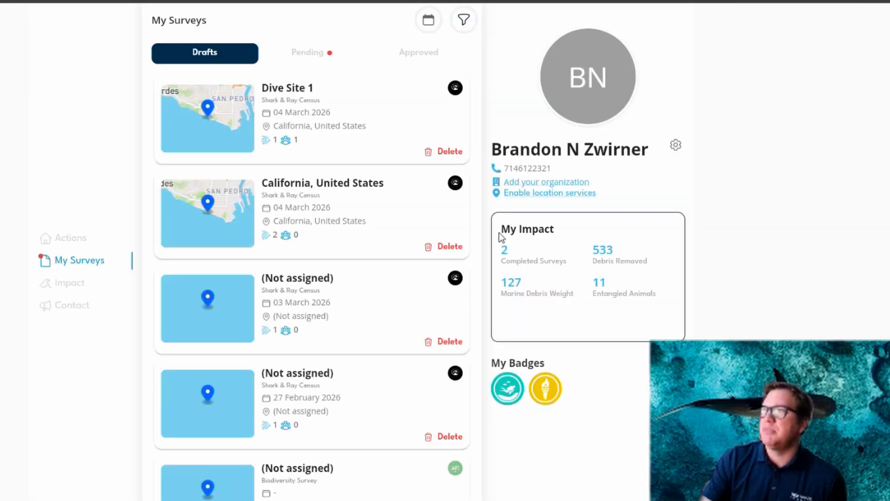